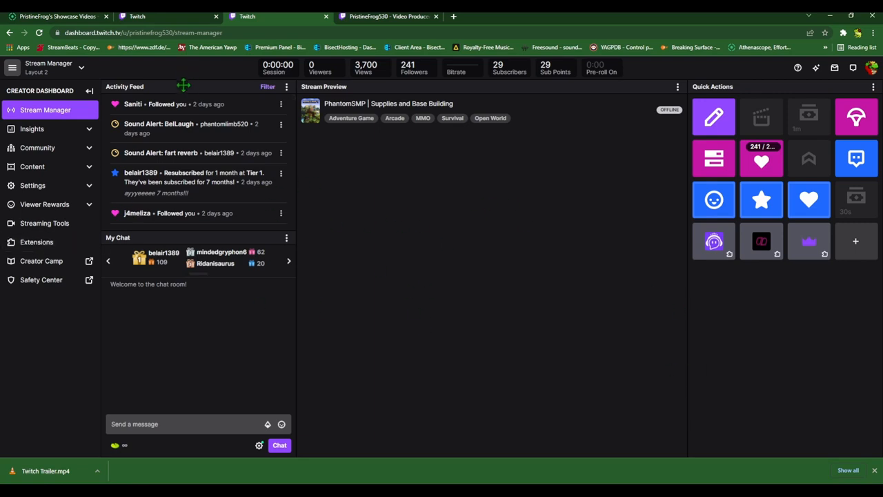
Step: Start editing Layout 2 and remove its Activity Feed, My Chat and Stream Preview panels
{"action": "left_click_drag", "start_coordinate": [188, 85], "coordinate": [180, 84]}
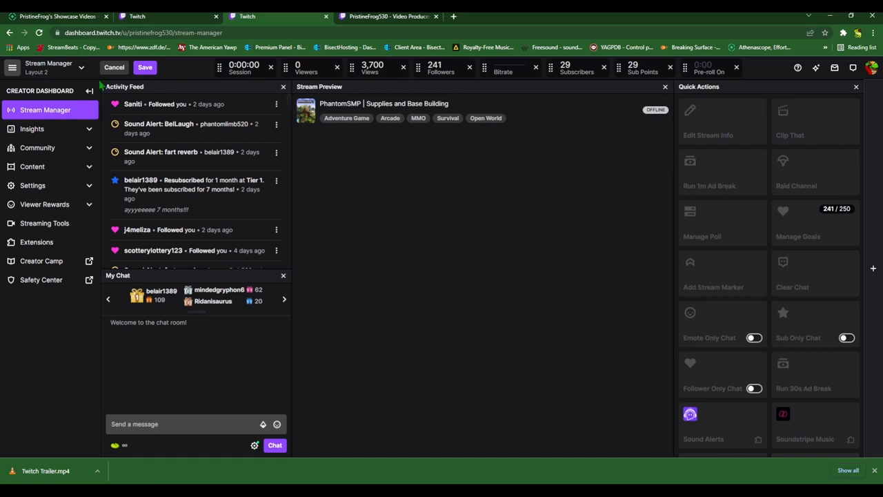
{"action": "left_click", "coordinate": [69, 78]}
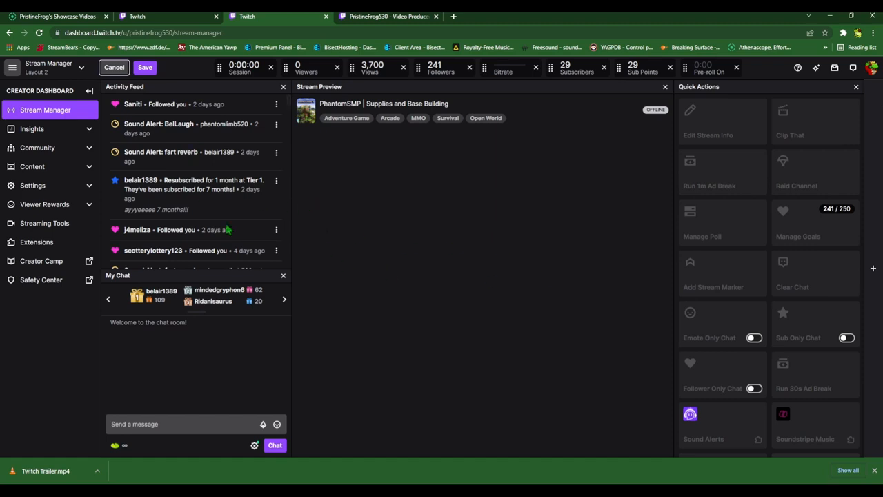
{"action": "left_click", "coordinate": [282, 87]}
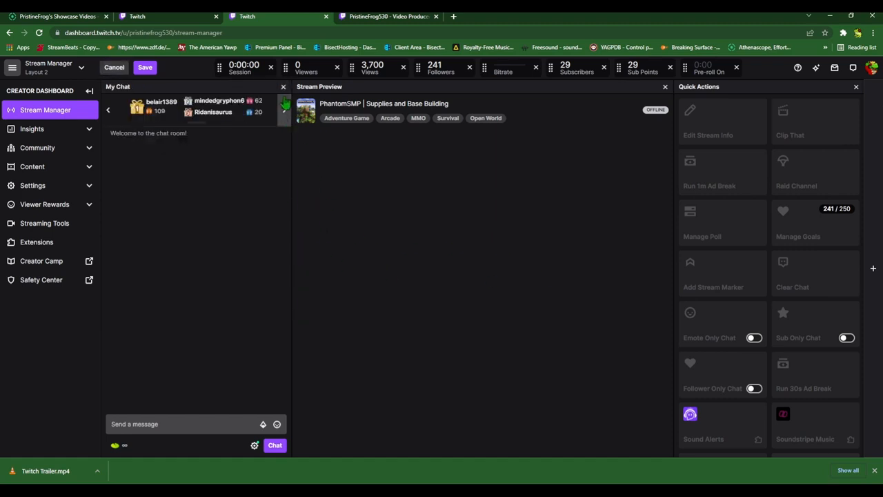
{"action": "left_click", "coordinate": [283, 86]}
{"action": "left_click", "coordinate": [598, 86]}
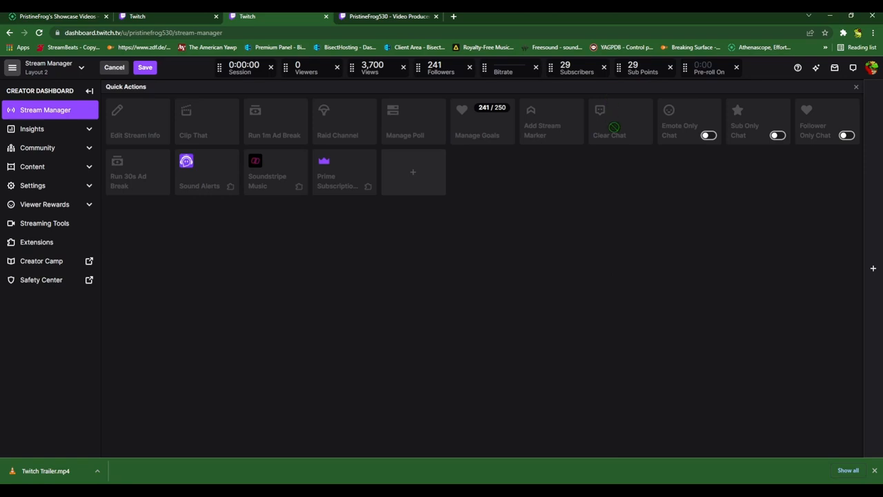
Step: Add an Activity Feed panel across the full width beneath the Quick Actions panel
{"action": "left_click", "coordinate": [872, 268]}
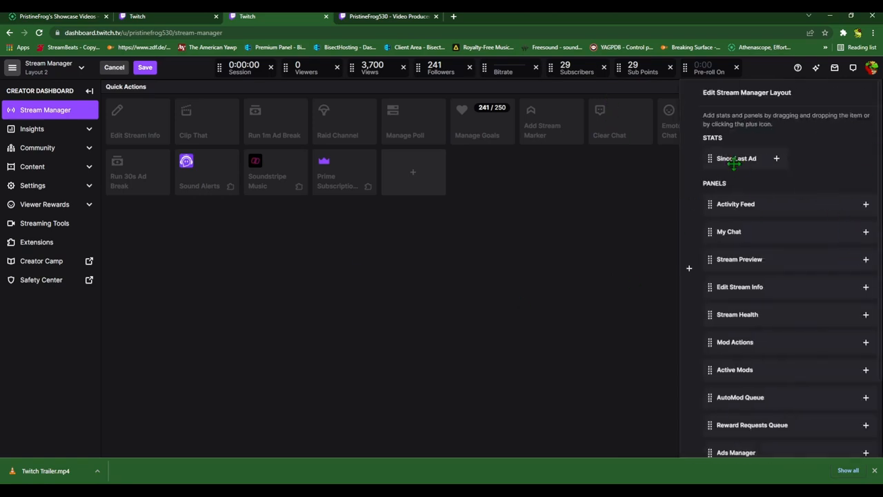
{"action": "mouse_move", "coordinate": [879, 199]}
{"action": "left_click_drag", "start_coordinate": [710, 205], "coordinate": [309, 444]}
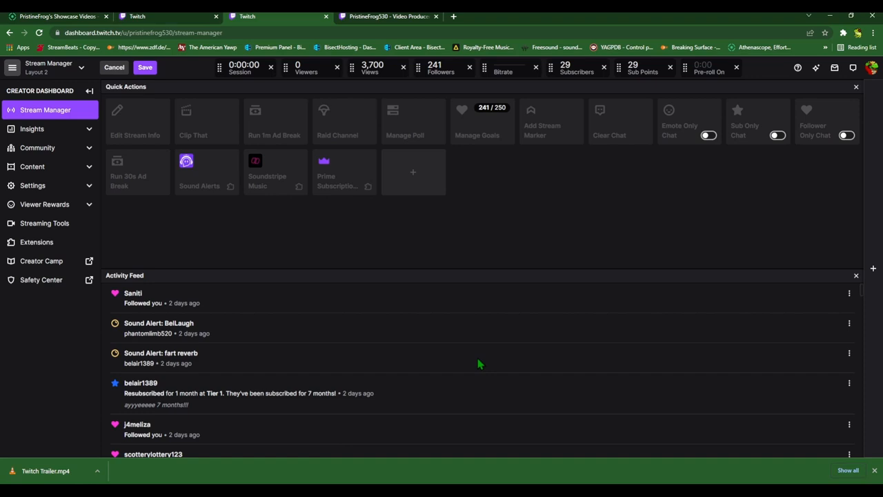
Step: Add three duplicate Activity Feed panels beside the existing one, making a row of four feeds
{"action": "left_click", "coordinate": [872, 268]}
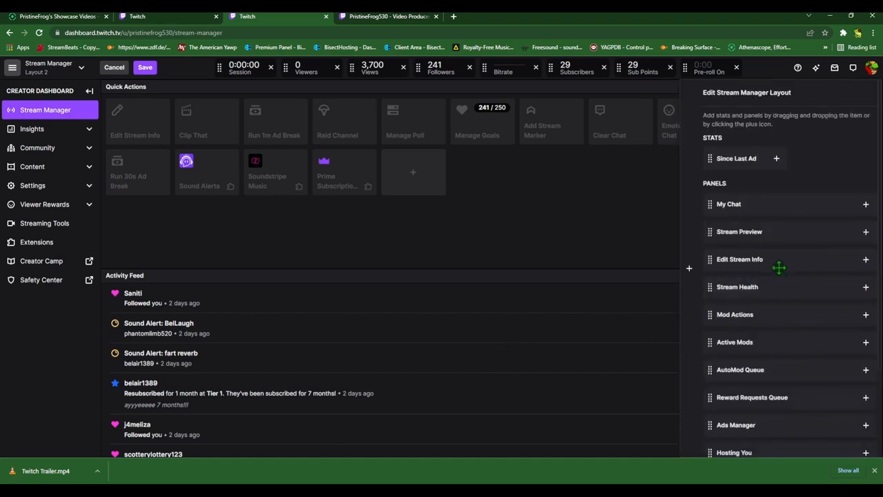
{"action": "scroll", "coordinate": [784, 317], "scroll_direction": "down", "scroll_amount": 3}
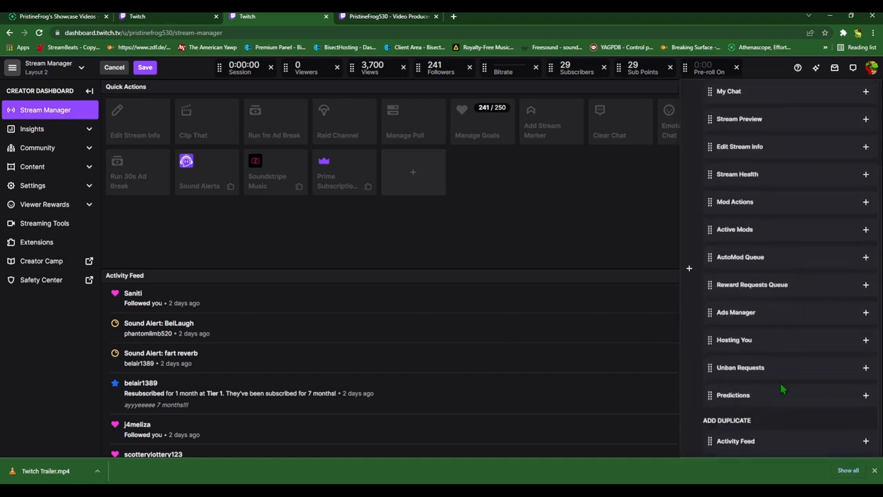
{"action": "left_click", "coordinate": [866, 442]}
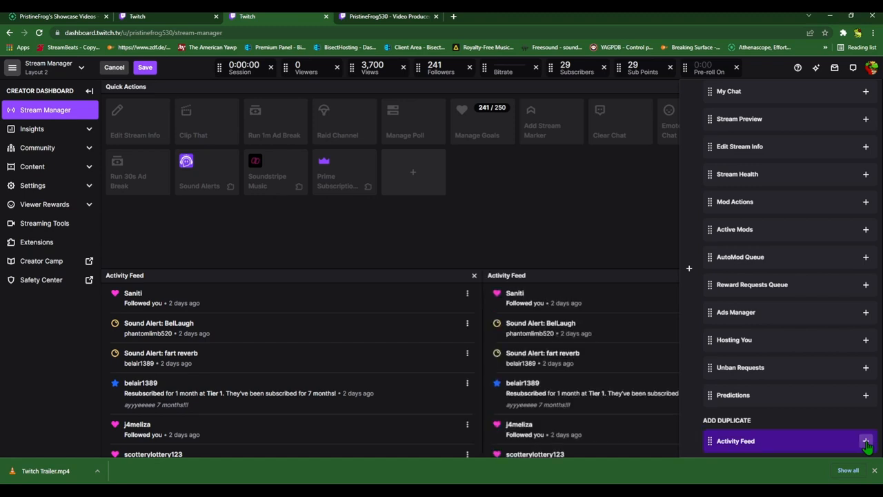
{"action": "left_click", "coordinate": [866, 443]}
{"action": "left_click", "coordinate": [865, 442]}
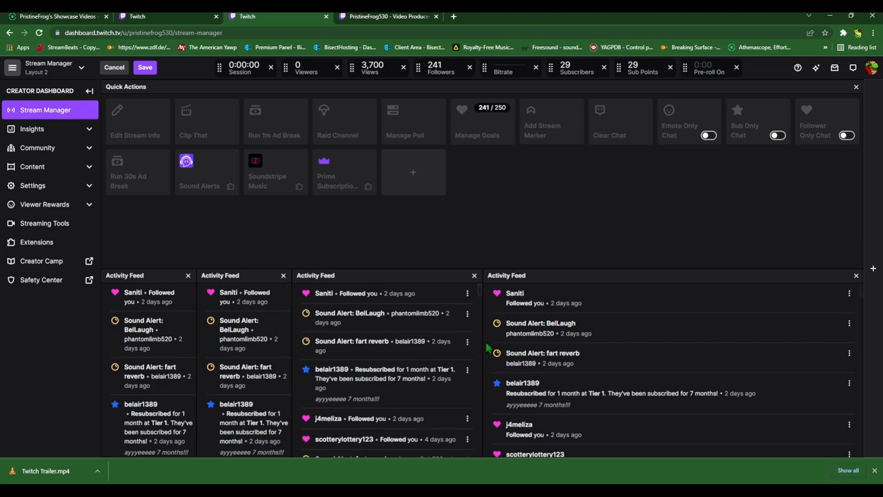
Step: Resize the four Activity Feed panels to roughly equal widths and save the layout
{"action": "left_click_drag", "start_coordinate": [483, 347], "coordinate": [652, 343]}
{"action": "left_click_drag", "start_coordinate": [371, 348], "coordinate": [436, 350]}
{"action": "left_click_drag", "start_coordinate": [267, 351], "coordinate": [255, 346]}
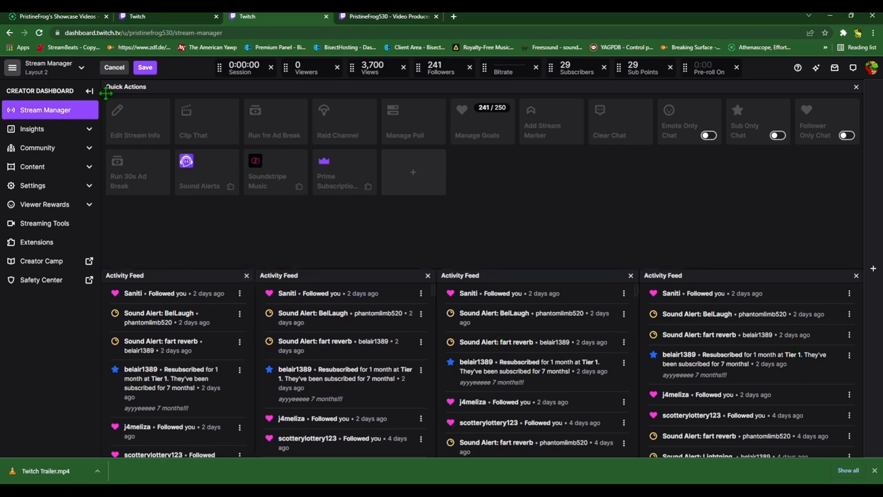
{"action": "left_click", "coordinate": [145, 68]}
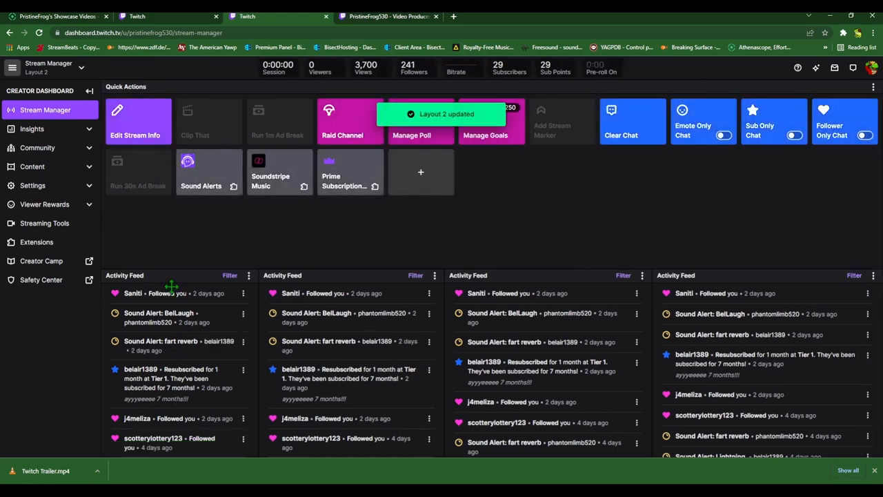
Step: Filter the first Activity Feed to show only Subs and Followers
{"action": "left_click", "coordinate": [230, 276]}
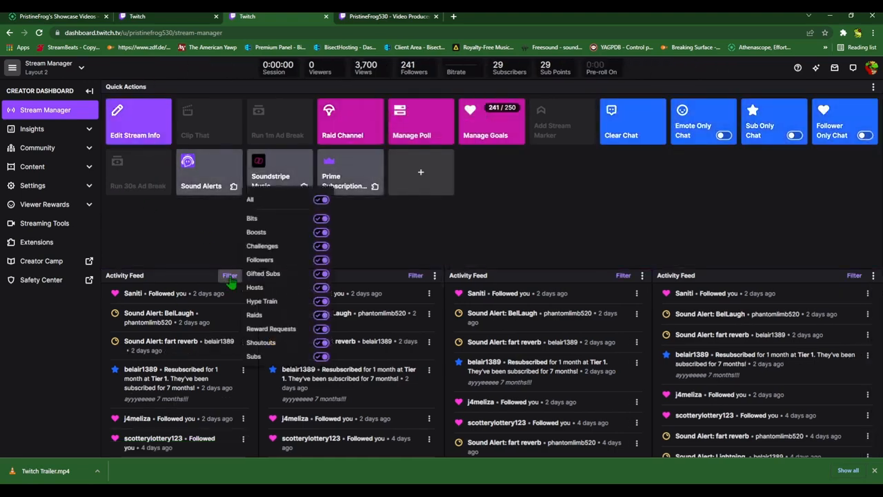
{"action": "left_click", "coordinate": [320, 199]}
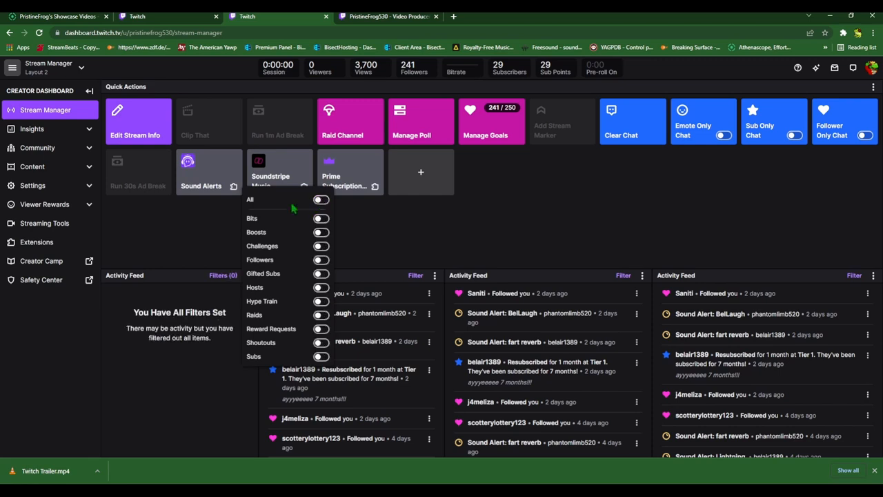
{"action": "left_click", "coordinate": [321, 357]}
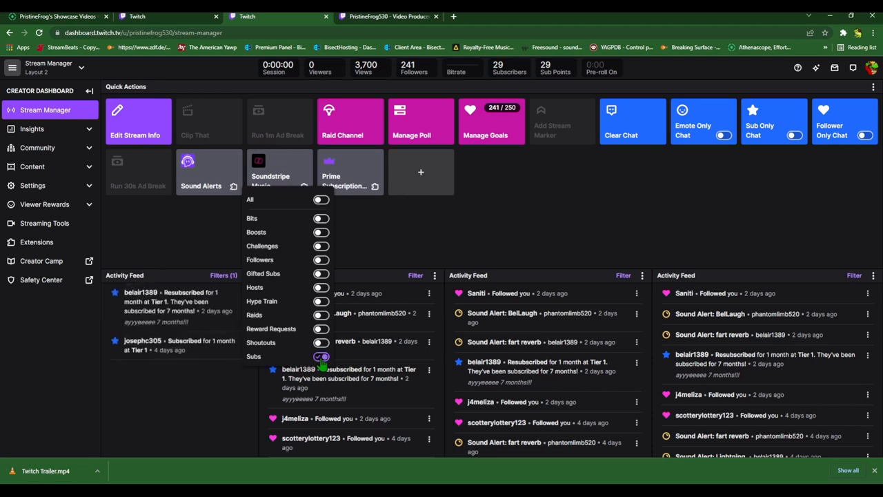
{"action": "left_click", "coordinate": [322, 260]}
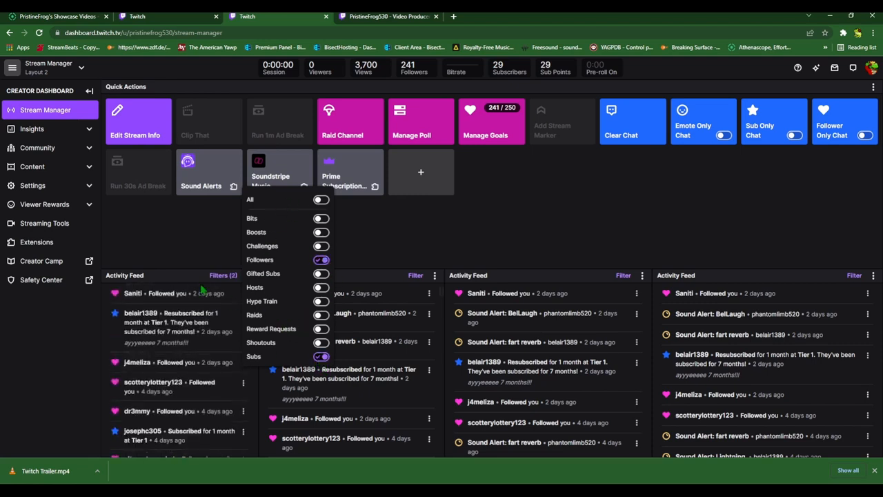
{"action": "left_click", "coordinate": [203, 250]}
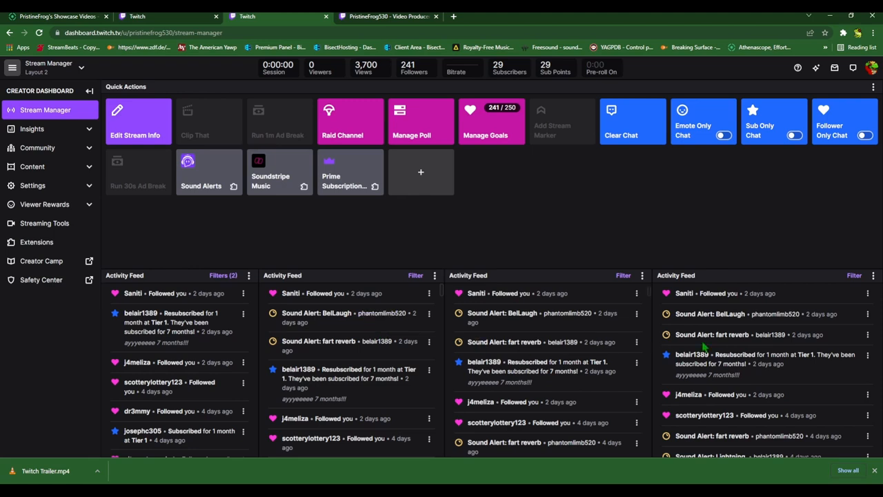
Step: Filter the second Activity Feed to show only Bits and Gifted Subs
{"action": "left_click", "coordinate": [415, 275]}
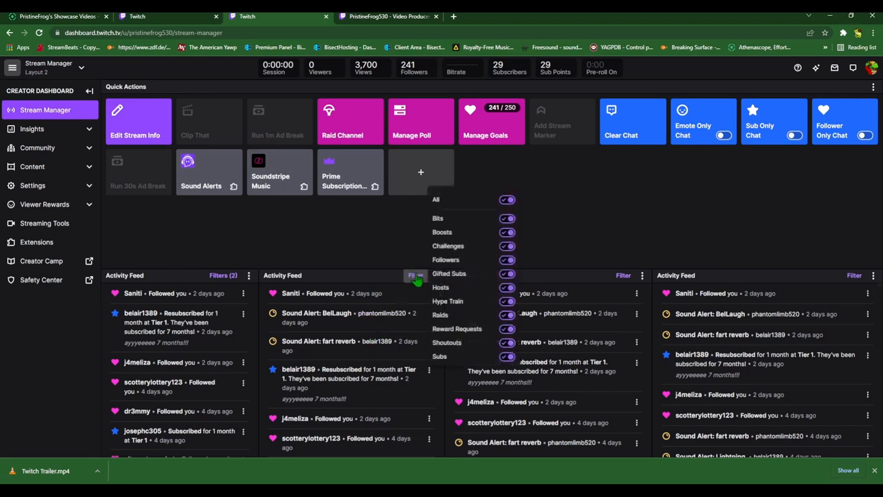
{"action": "left_click", "coordinate": [506, 200]}
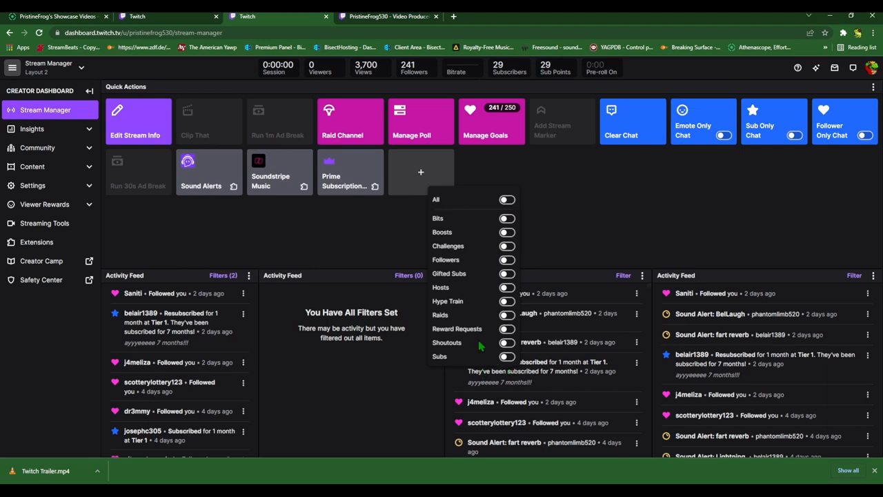
{"action": "left_click", "coordinate": [507, 218]}
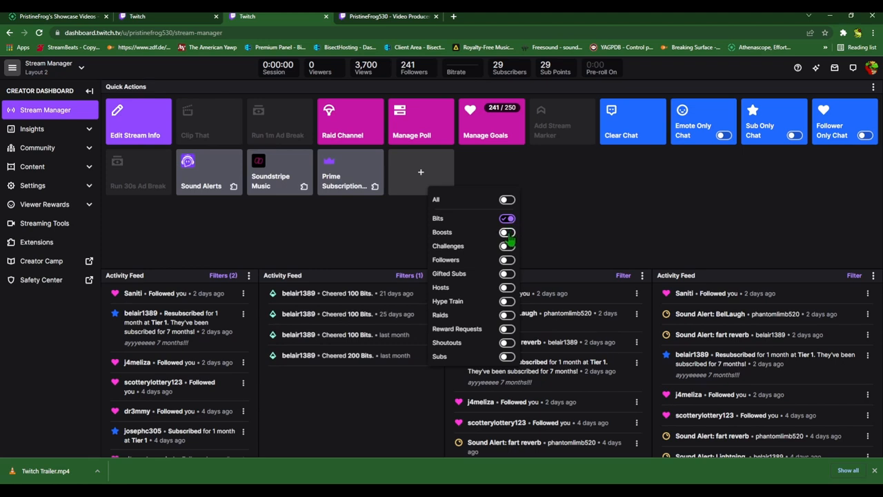
{"action": "left_click", "coordinate": [506, 274]}
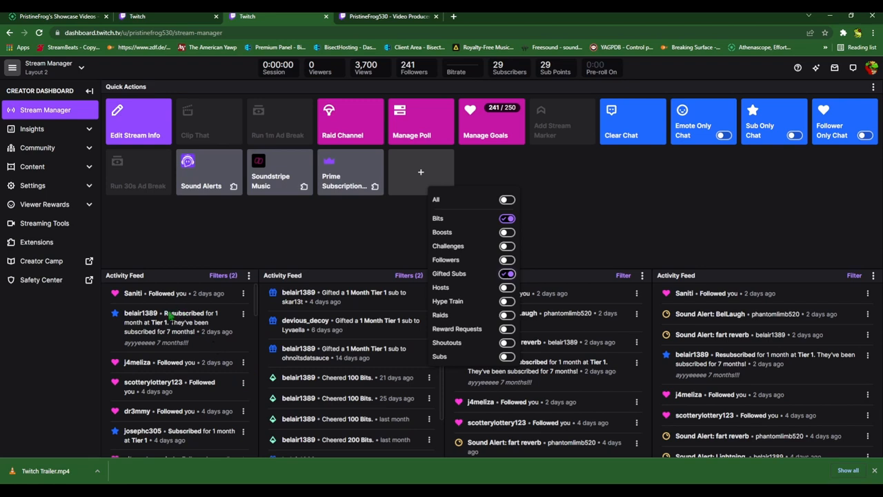
{"action": "left_click", "coordinate": [556, 252]}
Step: Filter the third Activity Feed to show only Boosts, Challenges and Reward Requests
{"action": "left_click", "coordinate": [623, 275]}
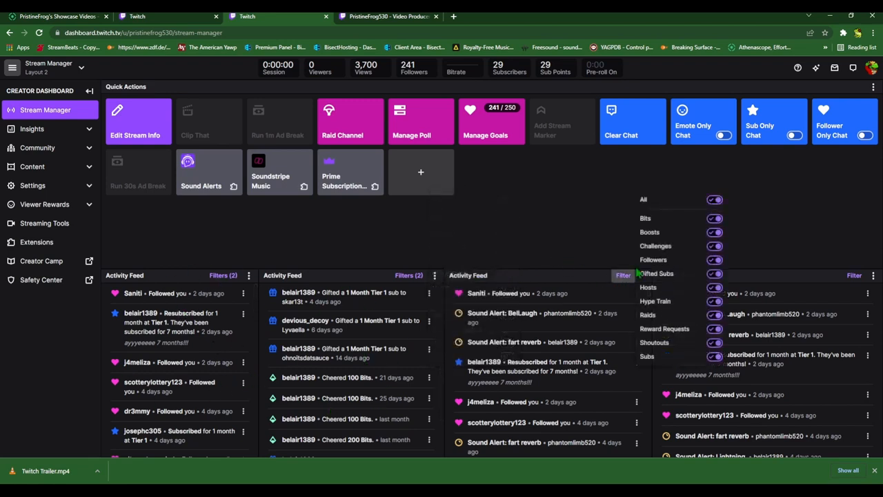
{"action": "left_click", "coordinate": [712, 200]}
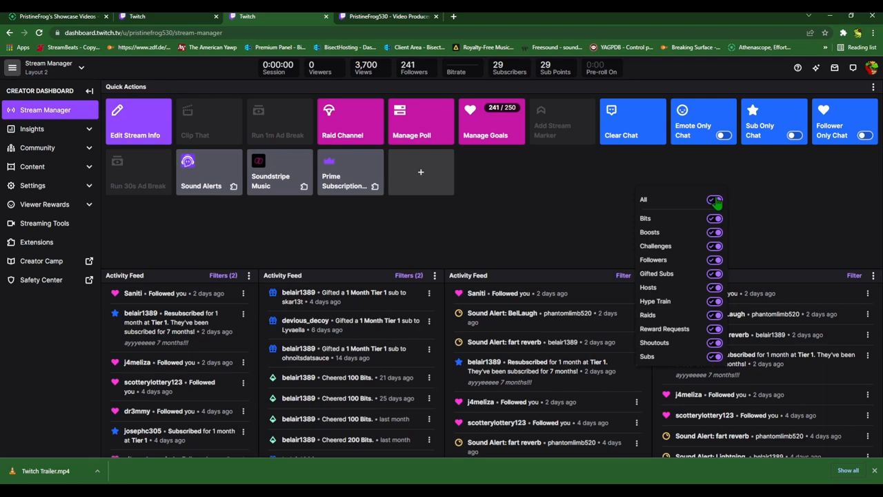
{"action": "left_click", "coordinate": [717, 235]}
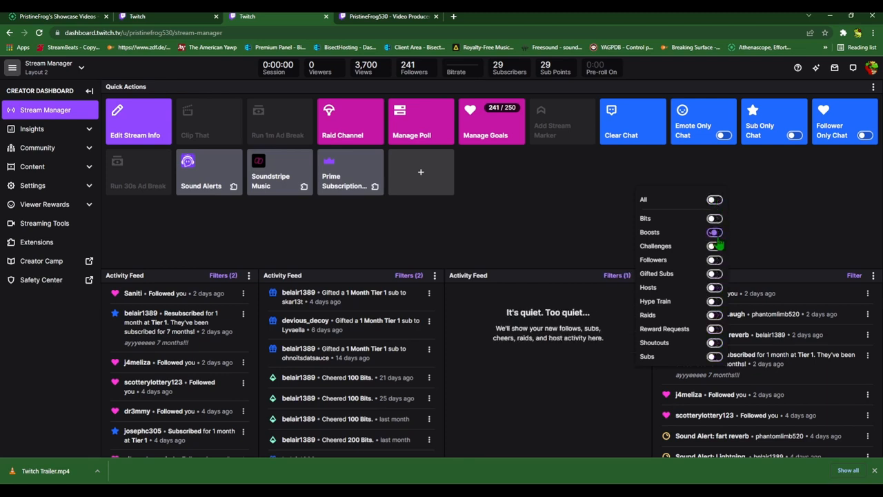
{"action": "left_click", "coordinate": [715, 246]}
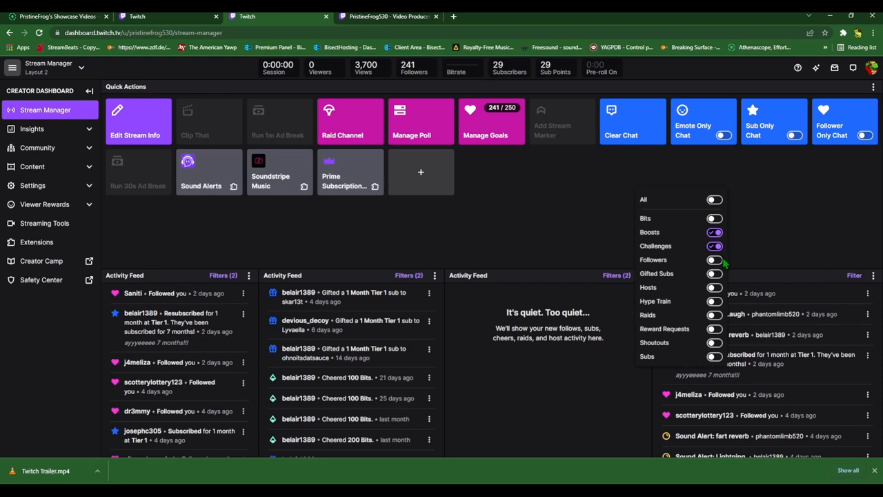
{"action": "left_click", "coordinate": [714, 317]}
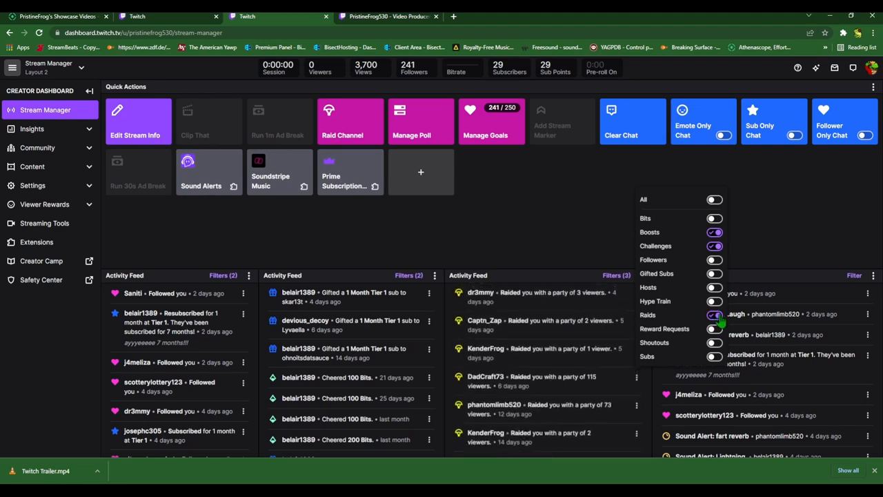
{"action": "left_click", "coordinate": [715, 316]}
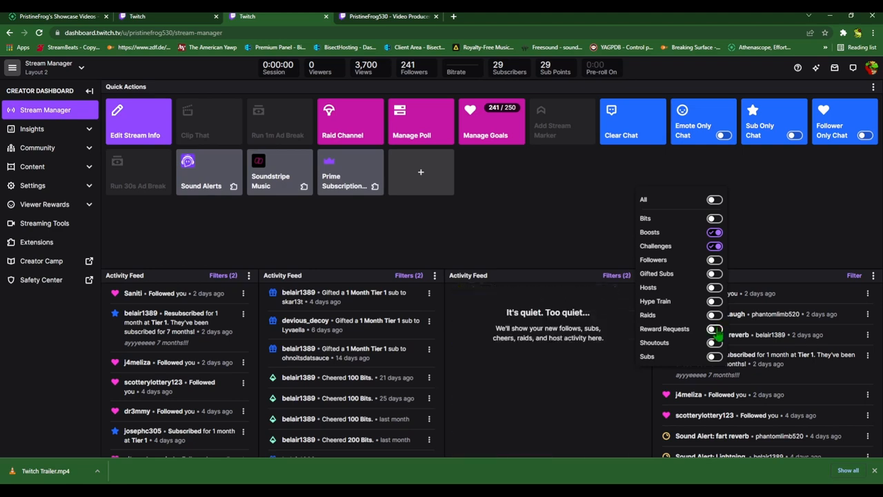
{"action": "left_click", "coordinate": [715, 329]}
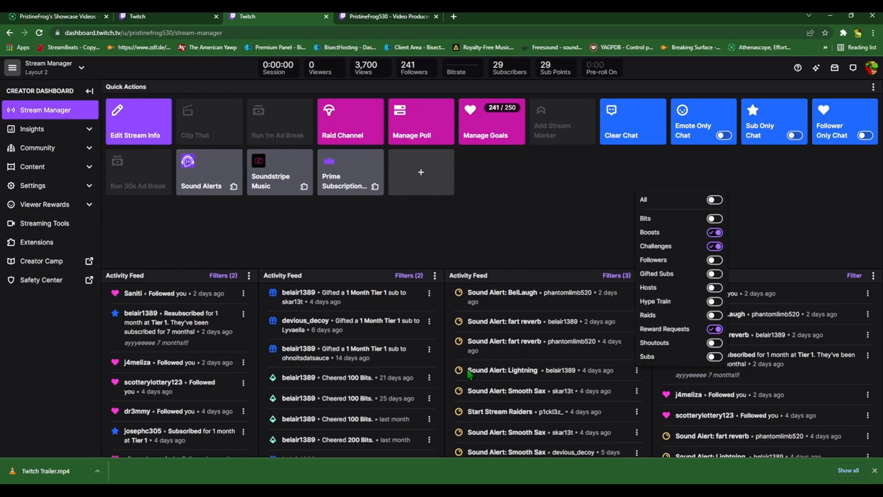
{"action": "left_click", "coordinate": [766, 236]}
Step: Filter the fourth Activity Feed to show only Hosts, Hype Train and Raids, checking the other feeds' filters for event types already used
{"action": "left_click", "coordinate": [854, 275]}
{"action": "left_click", "coordinate": [830, 199]}
{"action": "left_click", "coordinate": [830, 200]}
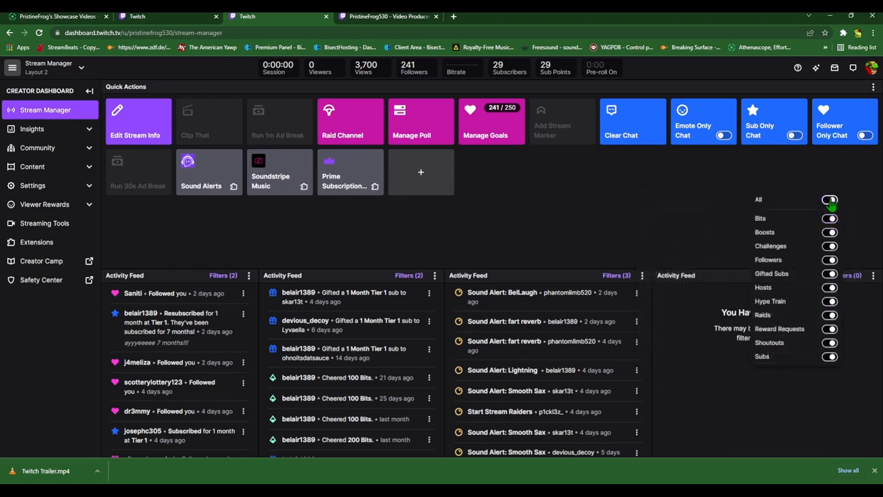
{"action": "left_click", "coordinate": [620, 277]}
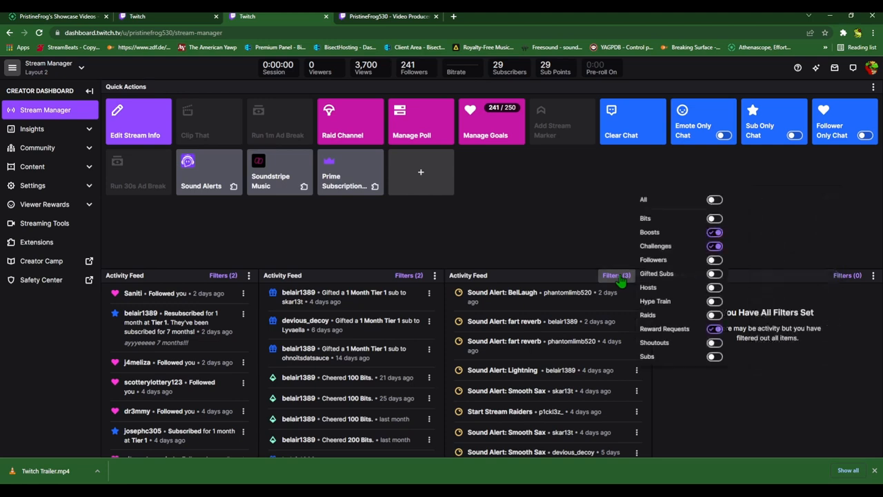
{"action": "left_click", "coordinate": [410, 275]}
{"action": "left_click", "coordinate": [847, 275]}
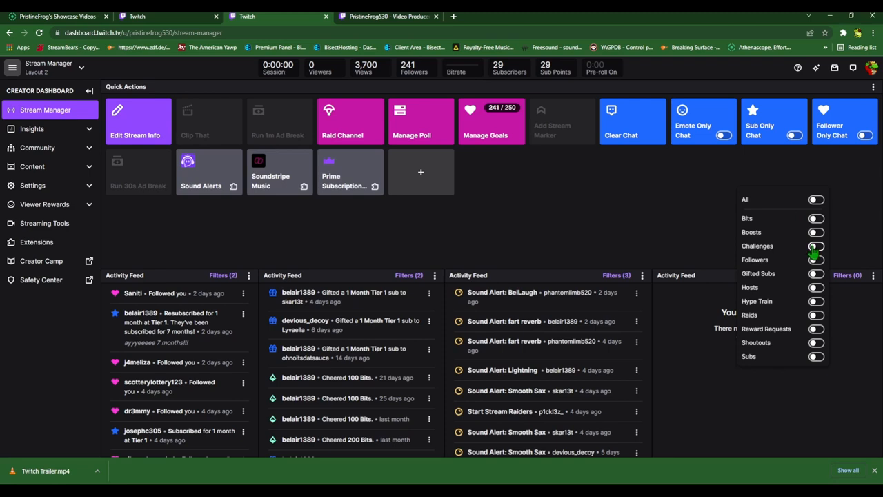
{"action": "left_click", "coordinate": [612, 277]}
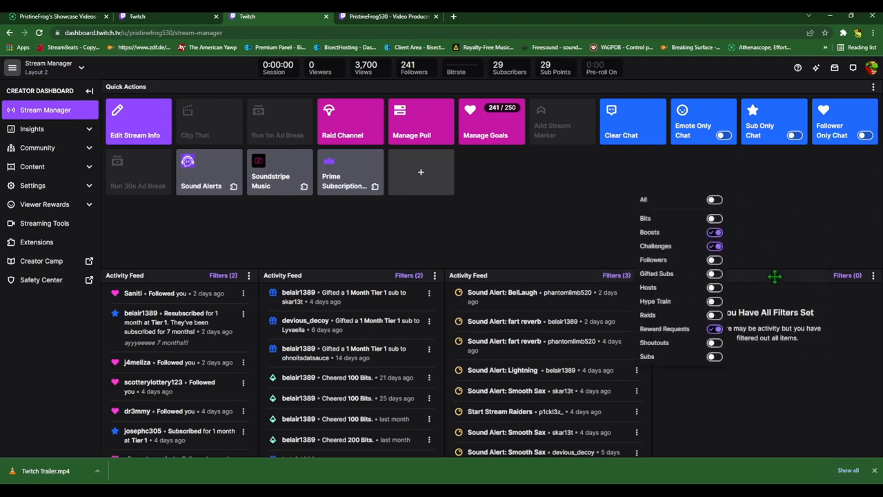
{"action": "left_click", "coordinate": [844, 277]}
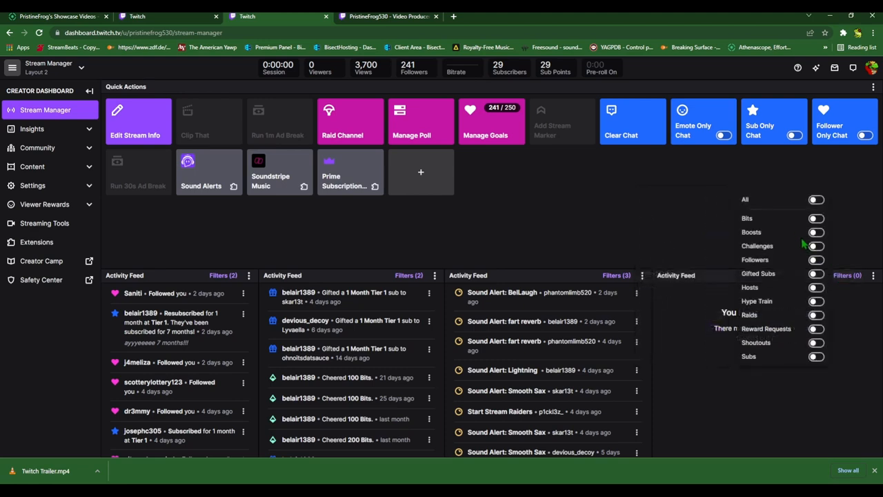
{"action": "left_click", "coordinate": [816, 288]}
{"action": "left_click", "coordinate": [816, 302]}
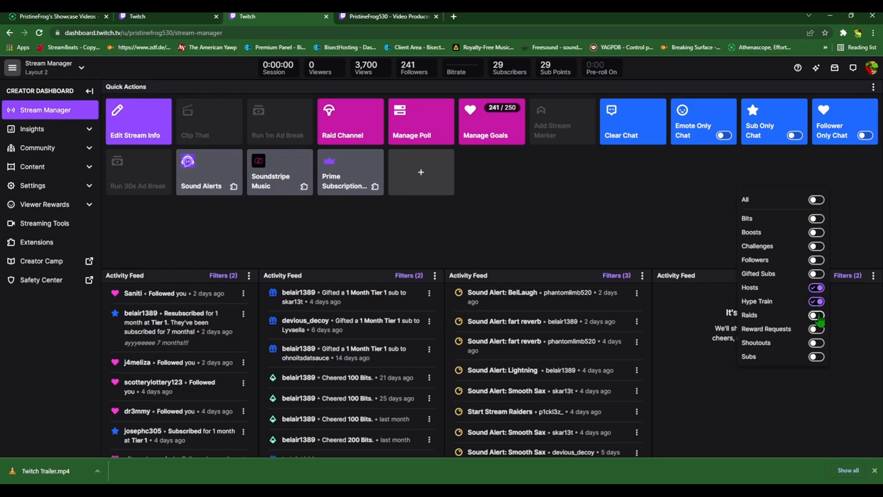
{"action": "left_click", "coordinate": [818, 316]}
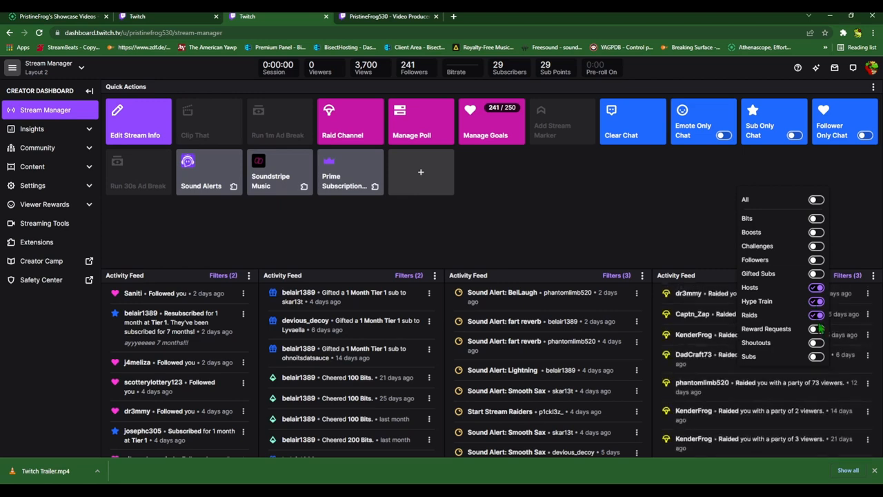
Step: Add Shoutouts to the event types shown in the fourth Activity Feed
{"action": "left_click", "coordinate": [816, 356]}
{"action": "left_click", "coordinate": [582, 180]}
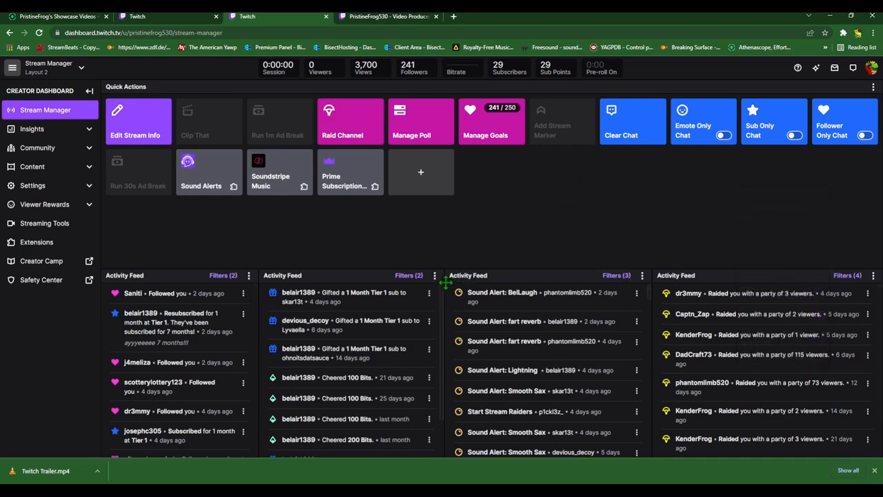
Step: Widen the second Activity Feed into the third and save the layout, checking the fourth feed's filters
{"action": "left_click_drag", "start_coordinate": [446, 282], "coordinate": [457, 282]}
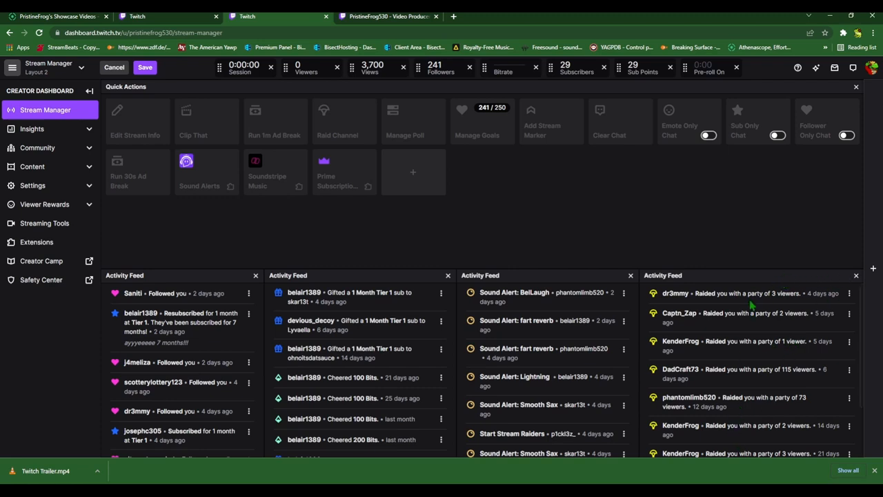
{"action": "scroll", "coordinate": [744, 393], "scroll_direction": "down", "scroll_amount": 1}
{"action": "scroll", "coordinate": [745, 396], "scroll_direction": "up", "scroll_amount": 1}
{"action": "left_click", "coordinate": [144, 67]}
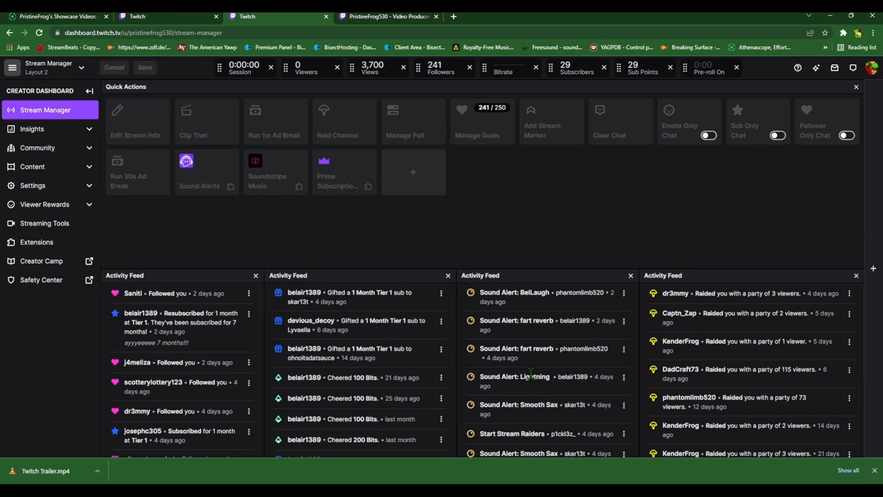
{"action": "left_click", "coordinate": [847, 275]}
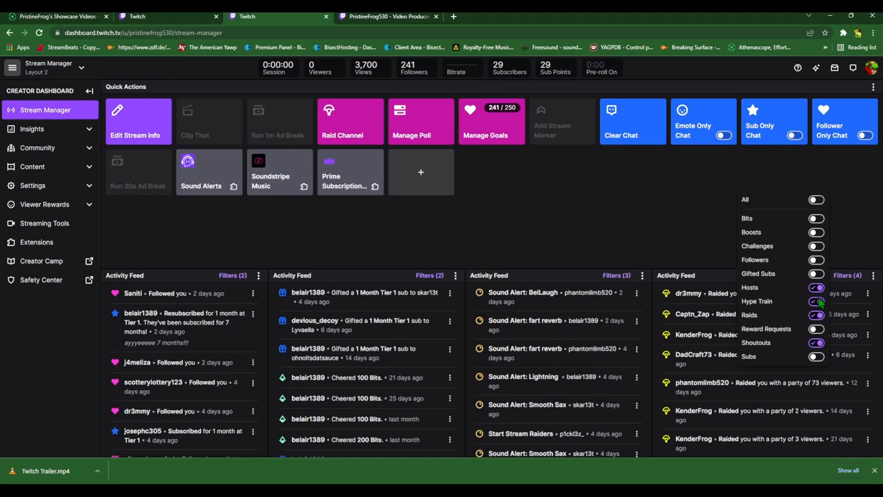
{"action": "left_click", "coordinate": [856, 239]}
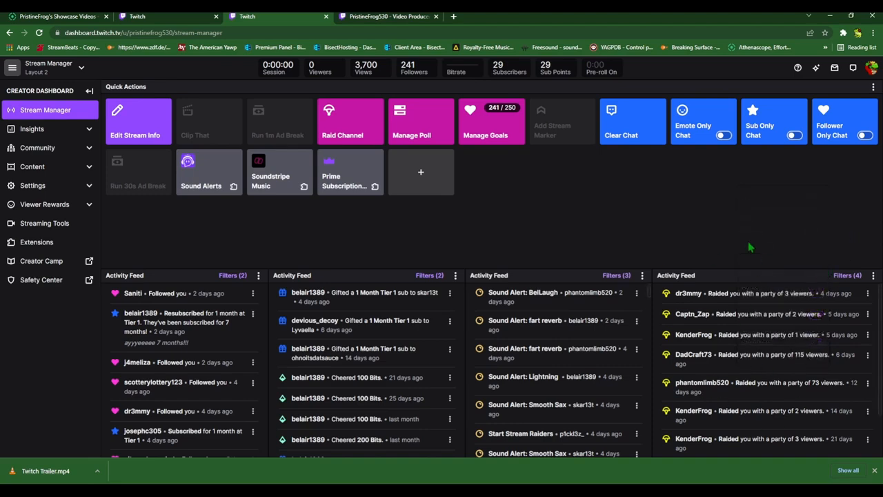
Step: Replace the Quick Actions panel with an Edit Stream Info panel spanning the row above the four Activity Feeds
{"action": "left_click", "coordinate": [267, 285]}
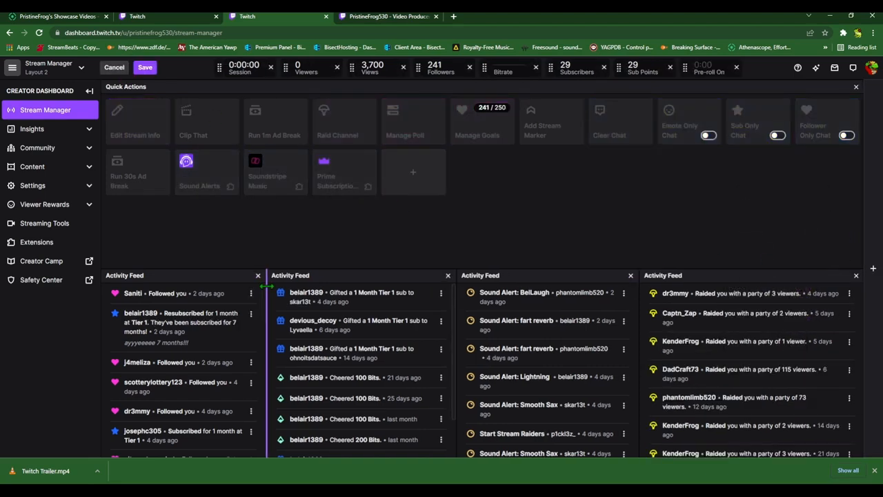
{"action": "left_click", "coordinate": [855, 87]}
{"action": "left_click", "coordinate": [872, 267]}
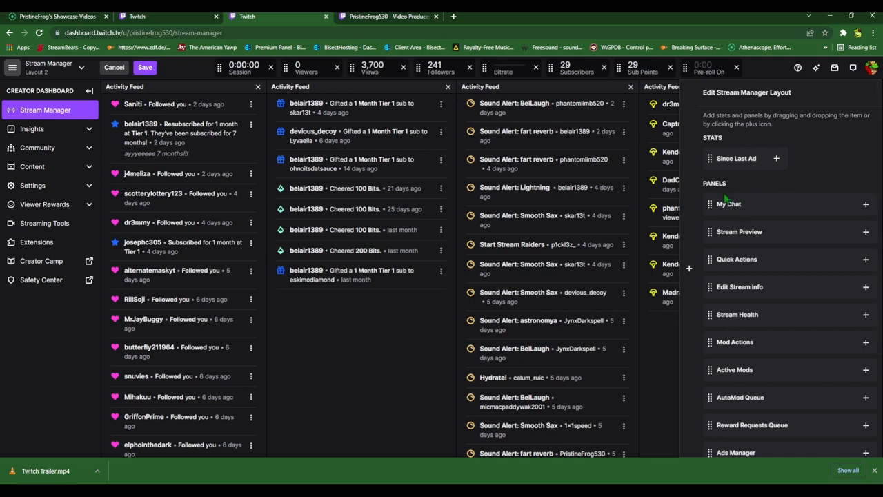
{"action": "scroll", "coordinate": [741, 231], "scroll_direction": "down", "scroll_amount": 1}
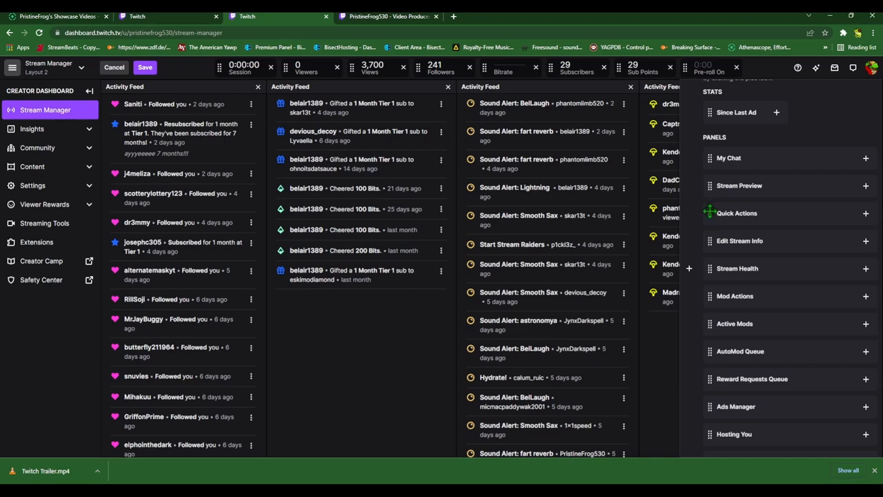
{"action": "left_click_drag", "start_coordinate": [709, 243], "coordinate": [463, 89]}
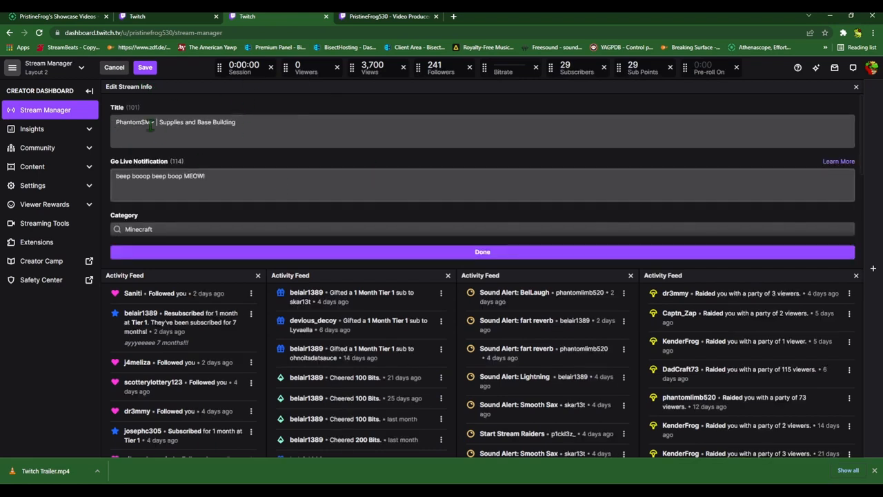
{"action": "scroll", "coordinate": [339, 205], "scroll_direction": "down", "scroll_amount": 3}
{"action": "scroll", "coordinate": [641, 182], "scroll_direction": "up", "scroll_amount": 3}
Step: Add a Hosting You panel to the right of Edit Stream Info in the upper row
{"action": "left_click", "coordinate": [872, 268]}
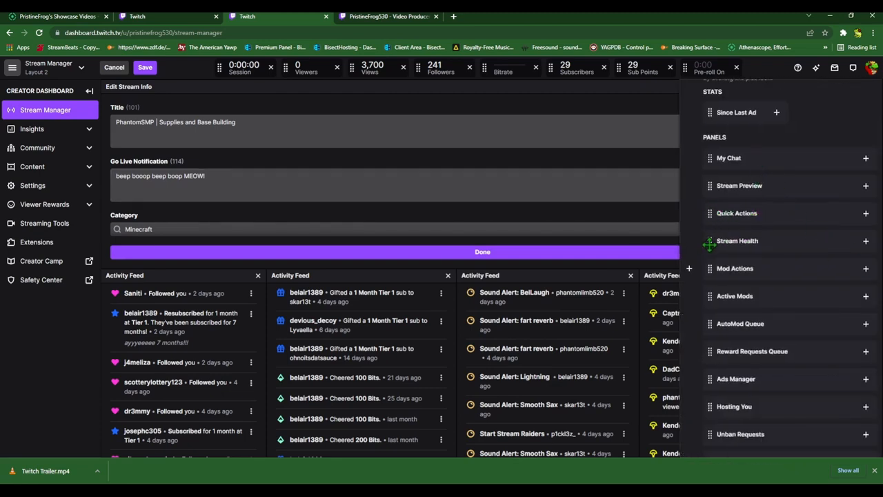
{"action": "scroll", "coordinate": [715, 302], "scroll_direction": "down", "scroll_amount": 1}
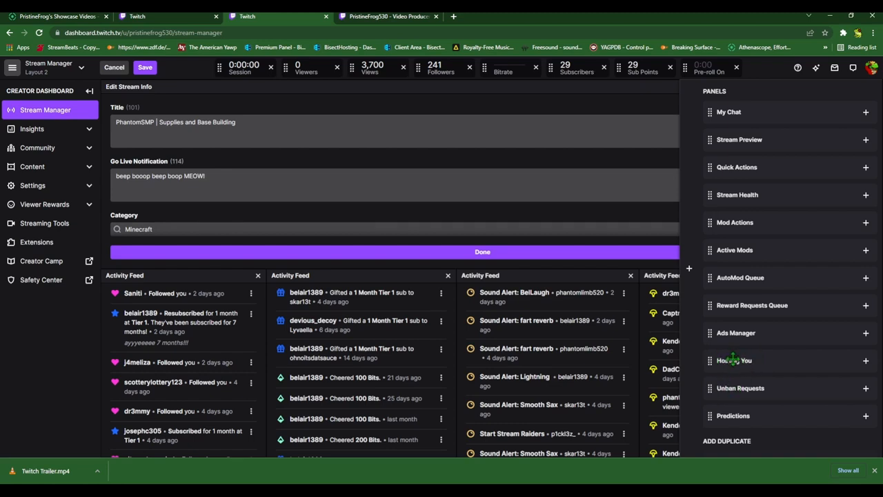
{"action": "left_click_drag", "start_coordinate": [711, 362], "coordinate": [729, 161]}
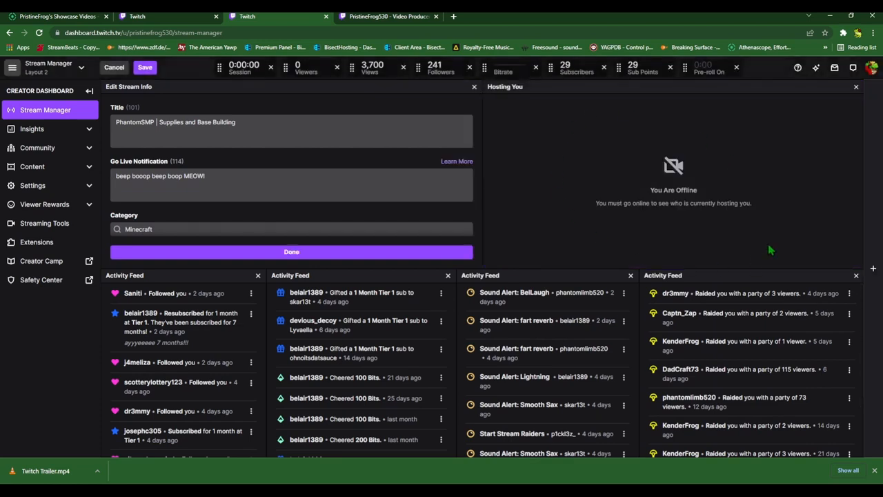
Step: Try a Mod Actions panel to the right of Hosting You and remove it from the layout
{"action": "mouse_move", "coordinate": [872, 271]}
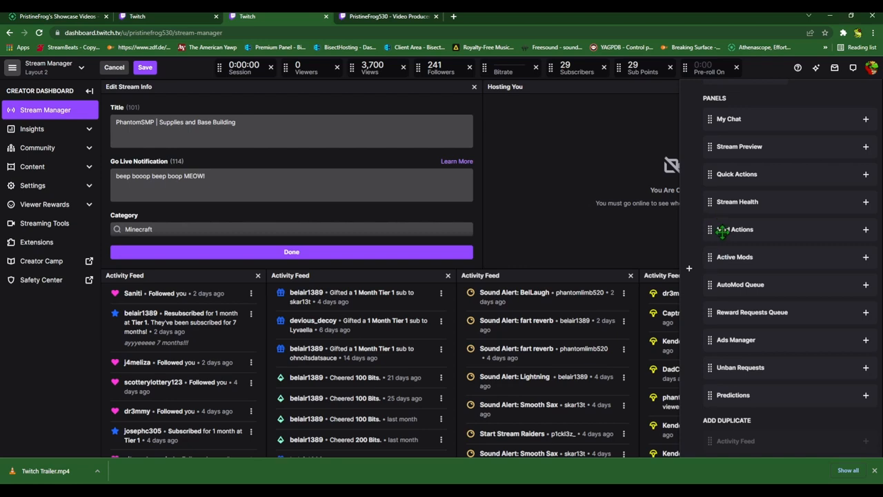
{"action": "left_click_drag", "start_coordinate": [711, 229], "coordinate": [816, 171]}
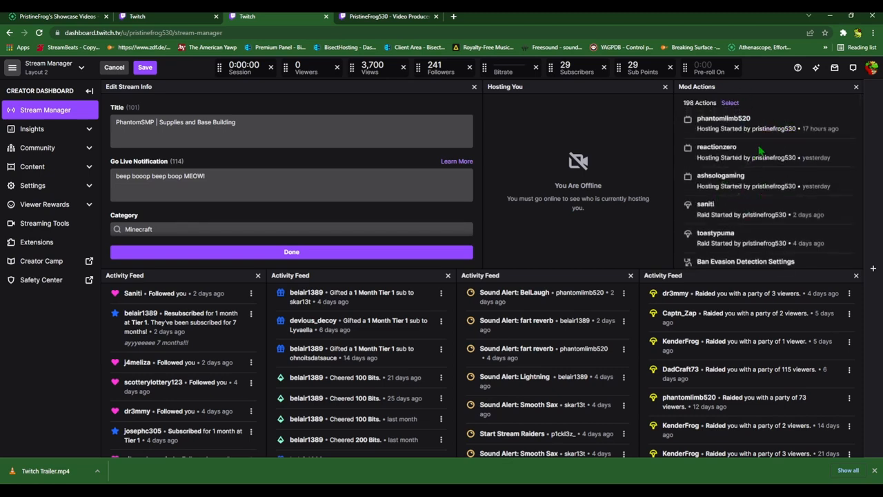
{"action": "left_click", "coordinate": [857, 87]}
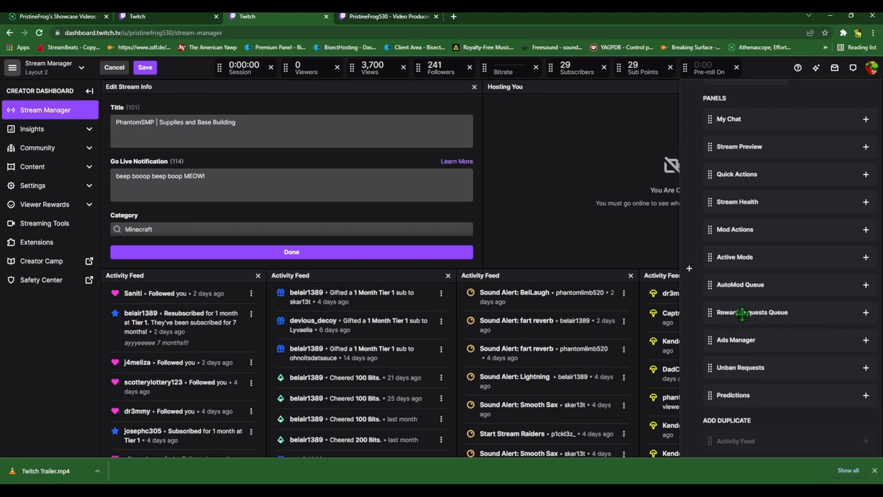
Step: Add a narrow Reward Requests Queue panel to the right of Hosting You and reject its Start Stream Raiders request
{"action": "left_click_drag", "start_coordinate": [710, 312], "coordinate": [773, 178]}
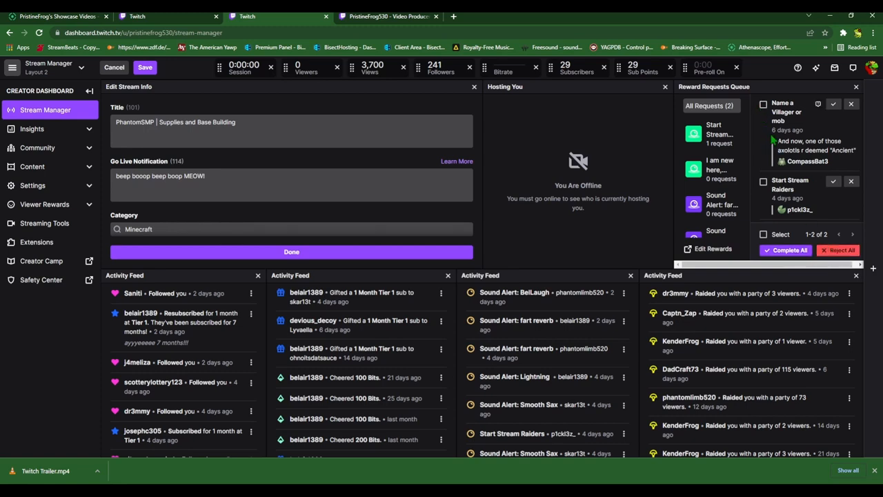
{"action": "left_click", "coordinate": [763, 182]}
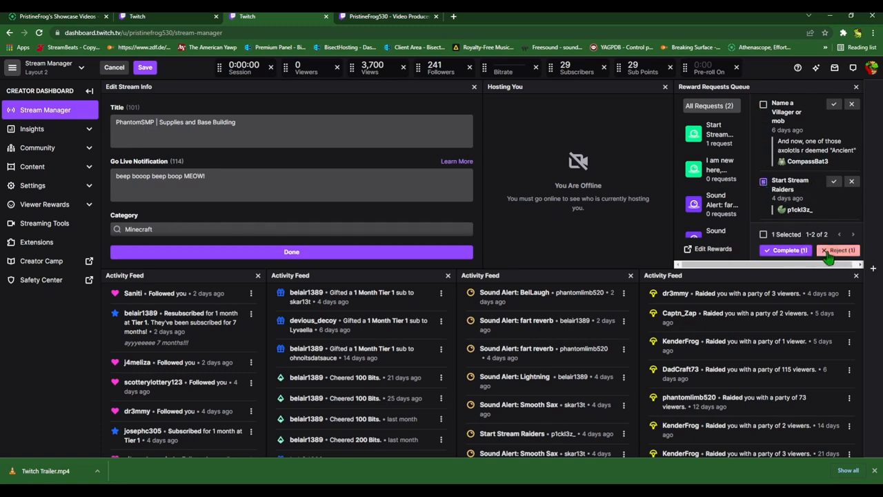
{"action": "left_click", "coordinate": [827, 254]}
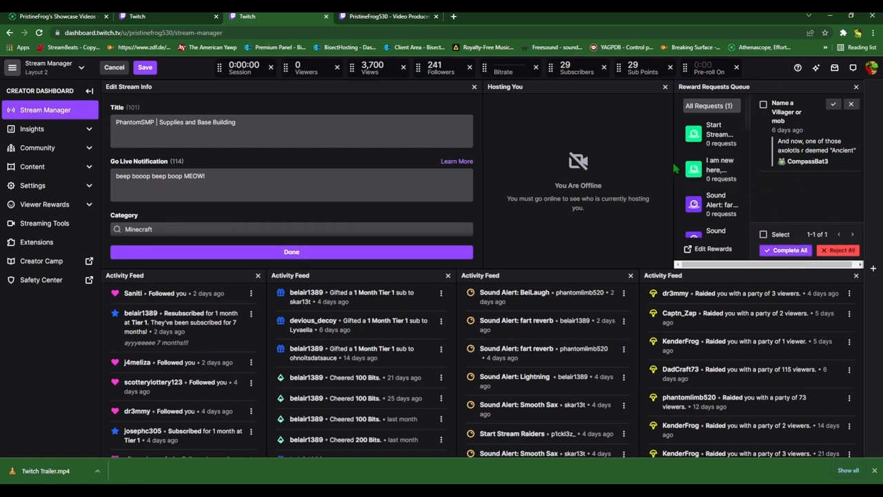
{"action": "left_click_drag", "start_coordinate": [674, 168], "coordinate": [730, 164]}
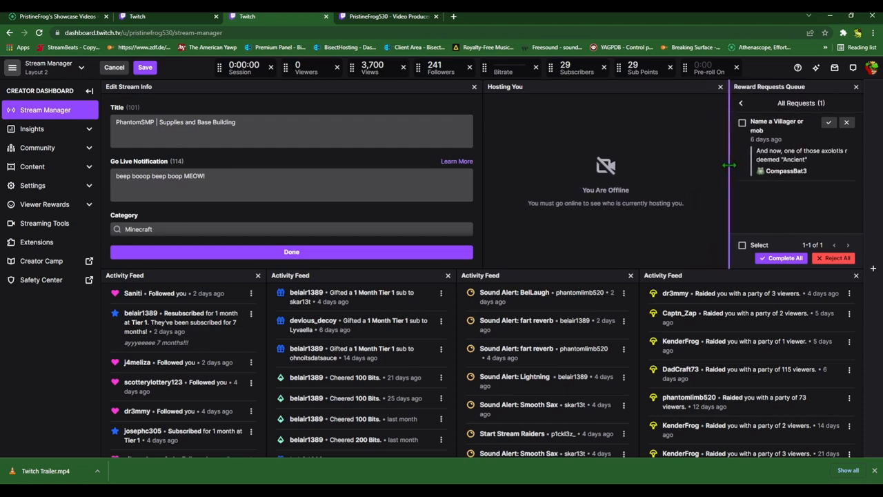
Step: Add a full-height My Chat panel, placing it as a narrow column to the right of all other panels
{"action": "left_click", "coordinate": [873, 269]}
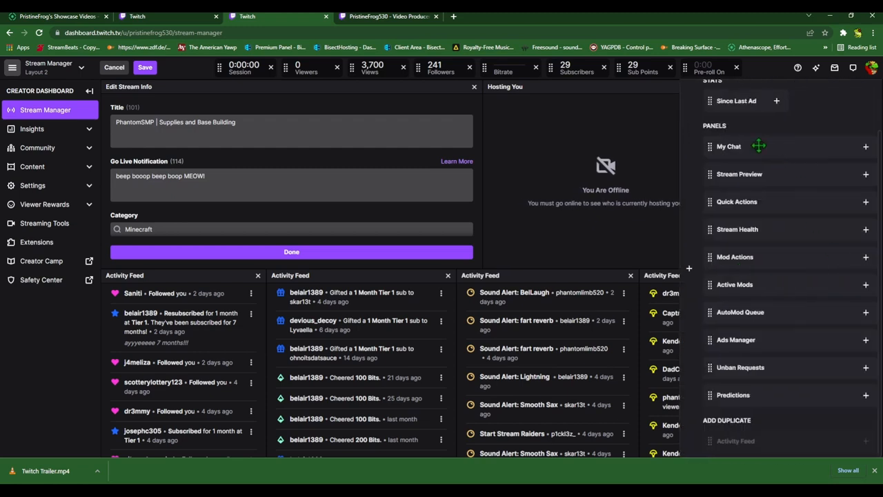
{"action": "left_click_drag", "start_coordinate": [709, 148], "coordinate": [122, 276]}
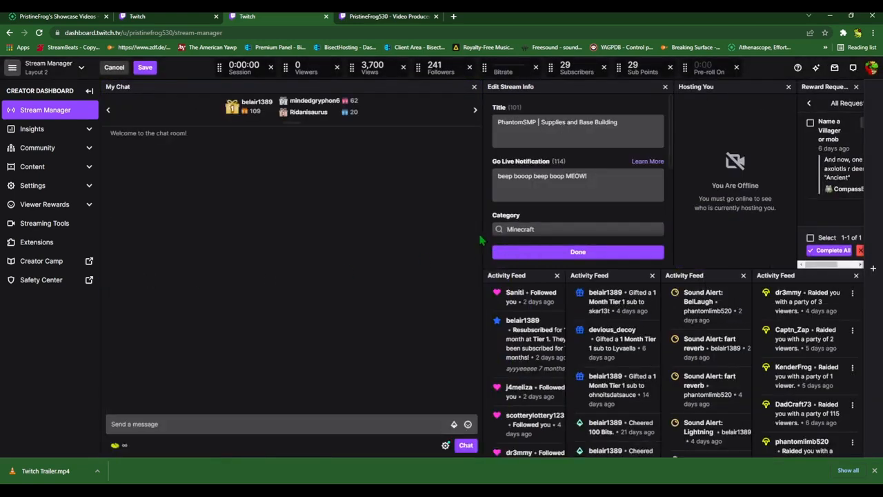
{"action": "left_click_drag", "start_coordinate": [483, 238], "coordinate": [220, 239]}
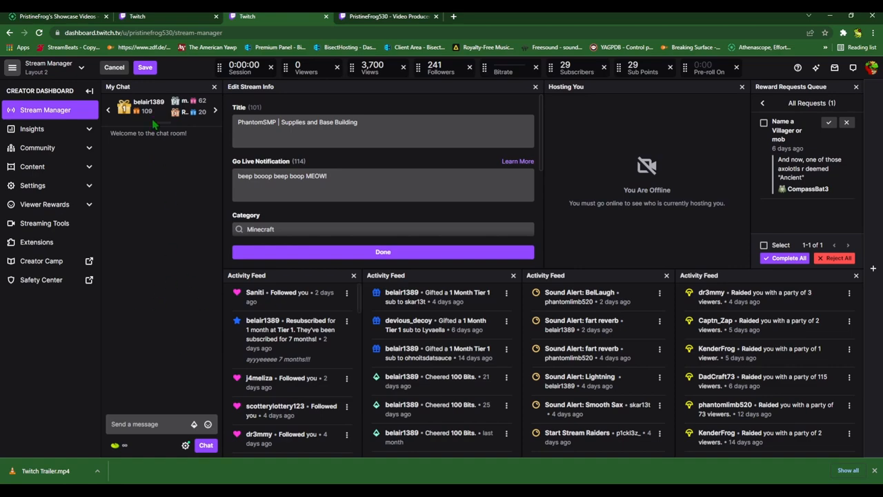
{"action": "left_click_drag", "start_coordinate": [135, 88], "coordinate": [870, 276]}
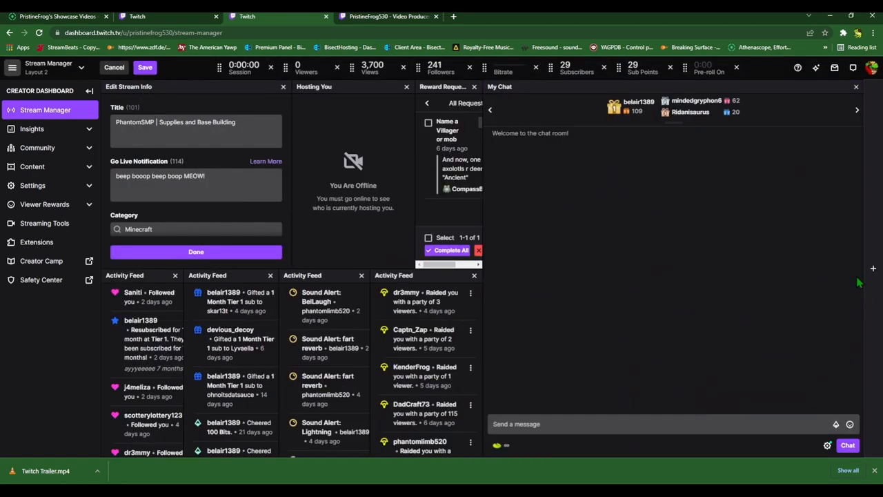
{"action": "left_click_drag", "start_coordinate": [493, 276], "coordinate": [742, 276]}
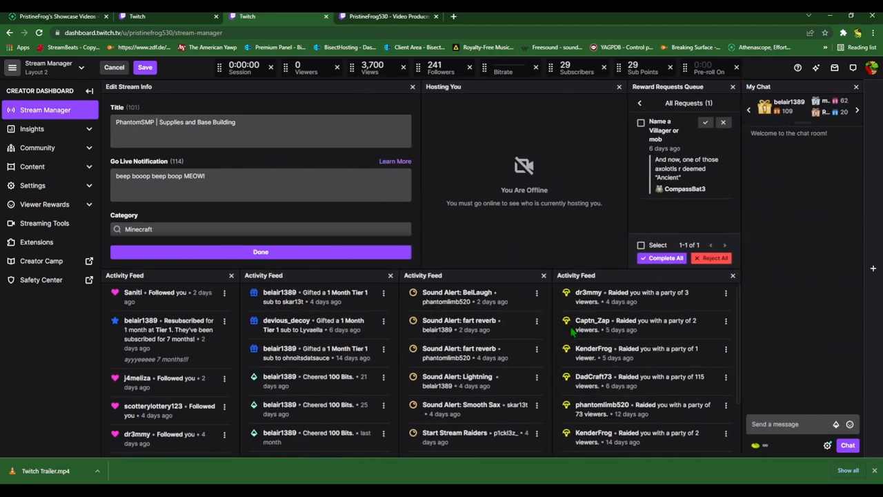
Step: Adjust the dividers between the four Activity Feeds to make their widths more even
{"action": "left_click_drag", "start_coordinate": [552, 329], "coordinate": [573, 329]}
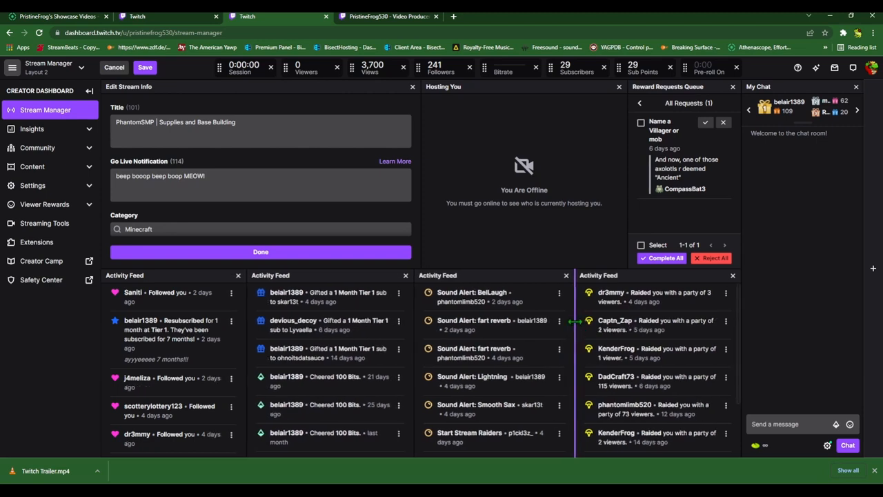
{"action": "left_click_drag", "start_coordinate": [414, 326], "coordinate": [417, 325]}
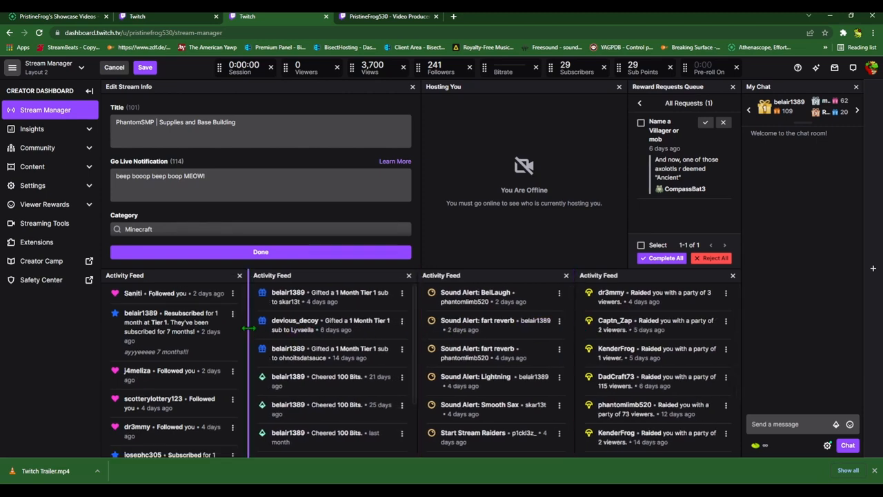
{"action": "left_click_drag", "start_coordinate": [251, 329], "coordinate": [257, 329]}
Step: Add a Quick Actions panel to the left of Edit Stream Info and a Stream Health panel below Hosting You
{"action": "left_click", "coordinate": [873, 267]}
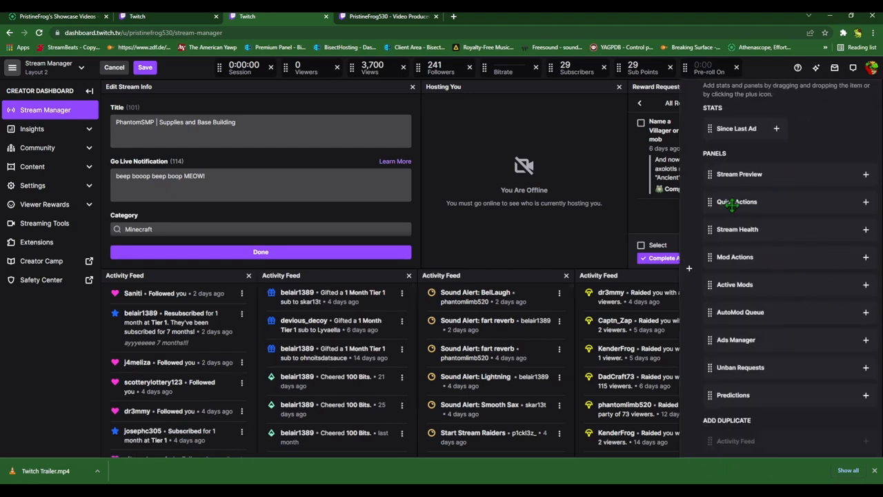
{"action": "left_click_drag", "start_coordinate": [708, 204], "coordinate": [141, 171]}
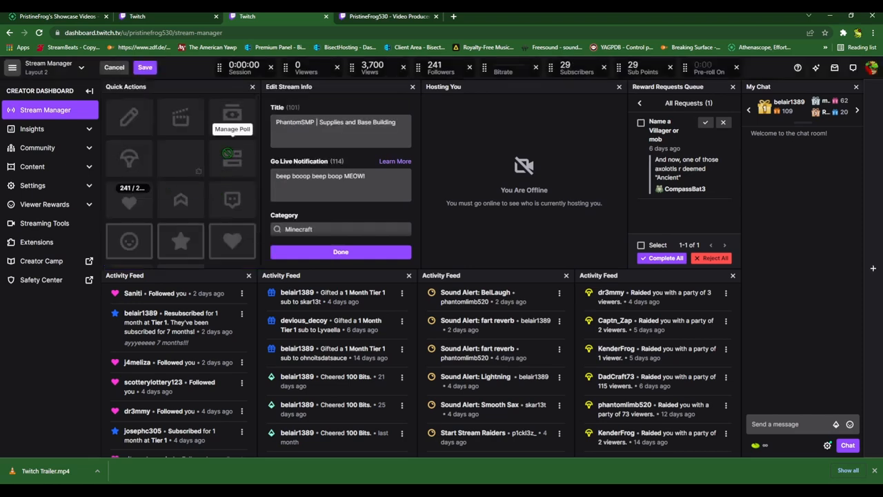
{"action": "left_click", "coordinate": [873, 268]}
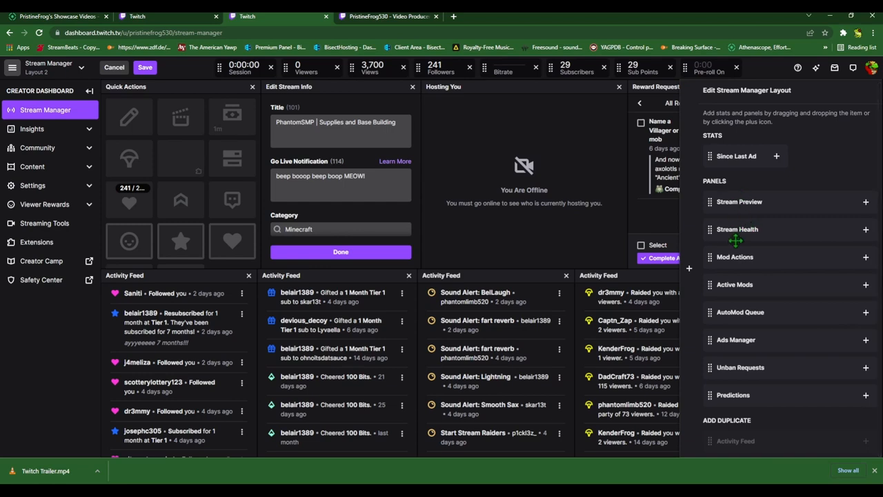
{"action": "mouse_move", "coordinate": [736, 233]}
{"action": "left_mouse_down"}
{"action": "mouse_move", "coordinate": [559, 227]}
{"action": "mouse_move", "coordinate": [455, 243]}
{"action": "mouse_move", "coordinate": [535, 242]}
{"action": "left_mouse_up"}
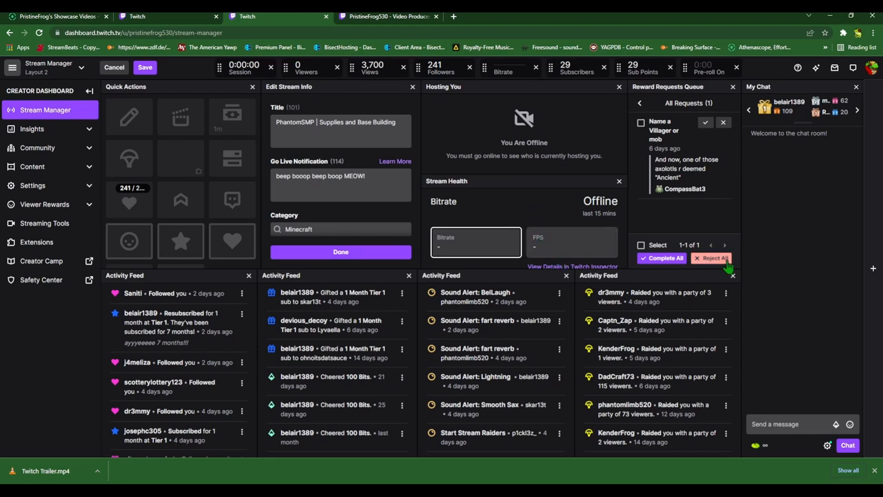
Step: Add an AutoMod Queue panel between Hosting You and Reward Requests Queue, and slightly widen the My Chat panel
{"action": "left_click", "coordinate": [873, 267]}
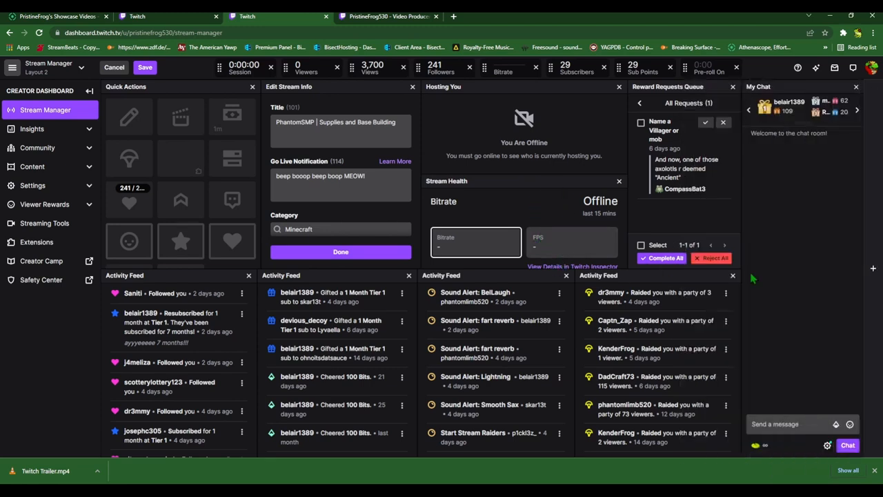
{"action": "left_click", "coordinate": [873, 268]}
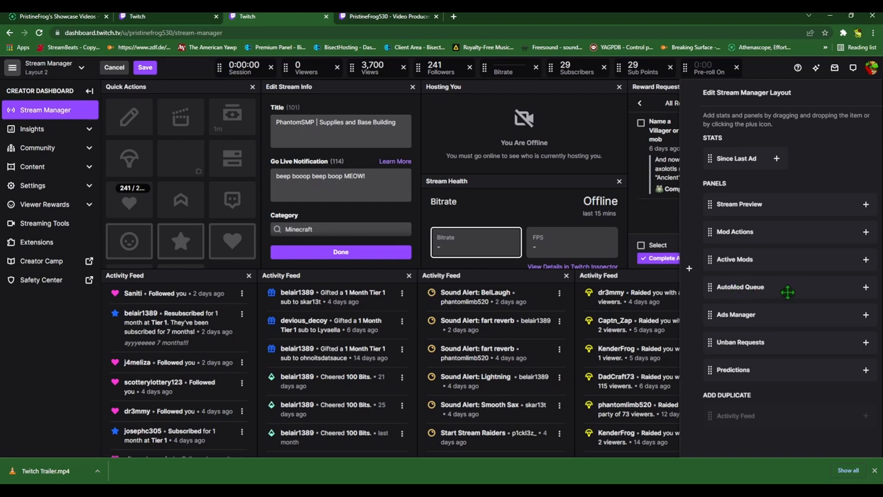
{"action": "mouse_move", "coordinate": [708, 287]}
{"action": "left_mouse_down"}
{"action": "mouse_move", "coordinate": [483, 221]}
{"action": "mouse_move", "coordinate": [380, 172]}
{"action": "mouse_move", "coordinate": [345, 221]}
{"action": "mouse_move", "coordinate": [660, 219]}
{"action": "mouse_move", "coordinate": [607, 134]}
{"action": "left_mouse_up"}
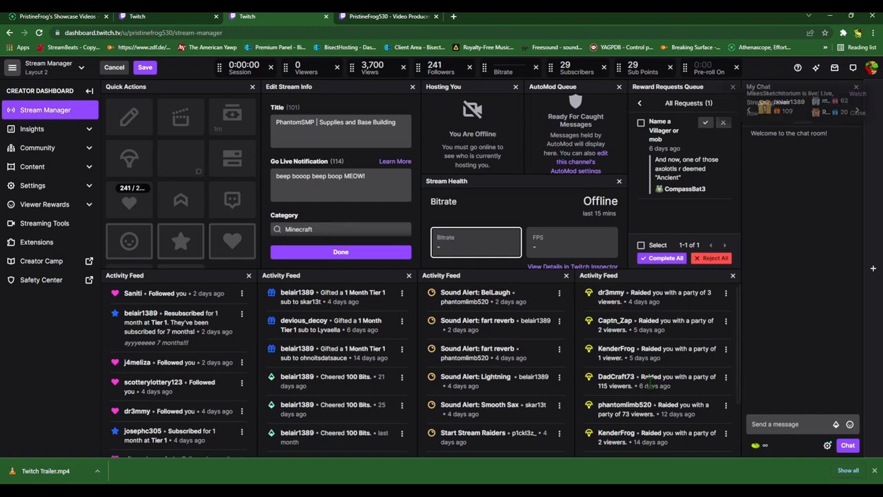
{"action": "left_click", "coordinate": [859, 113]}
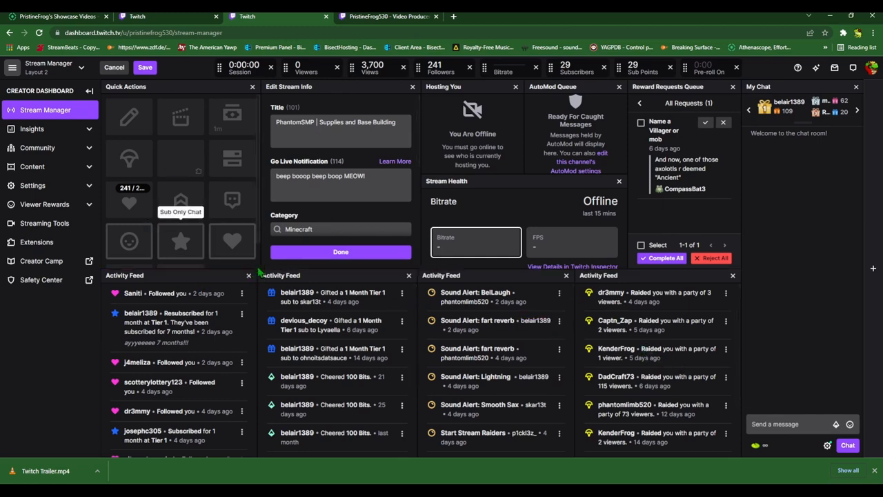
{"action": "left_click_drag", "start_coordinate": [742, 266], "coordinate": [719, 265]}
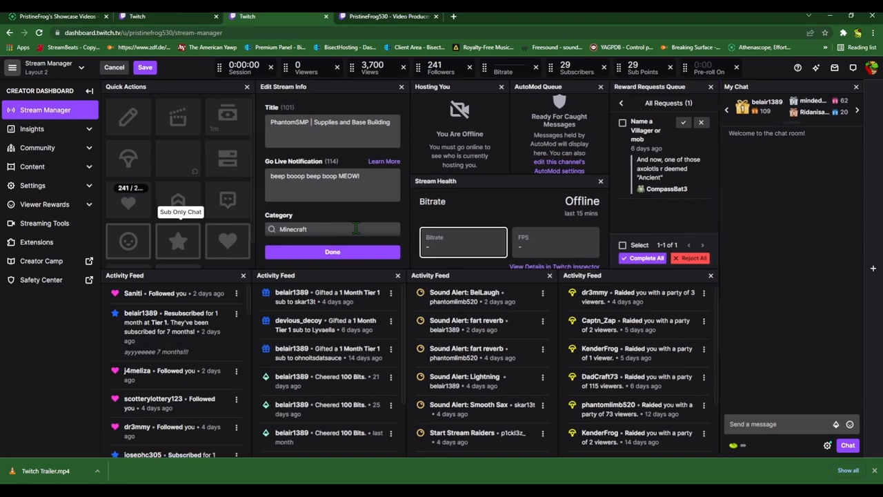
Step: Save the customised Stream Manager layout and collapse the Creator Dashboard navigation sidebar
{"action": "left_click", "coordinate": [145, 67]}
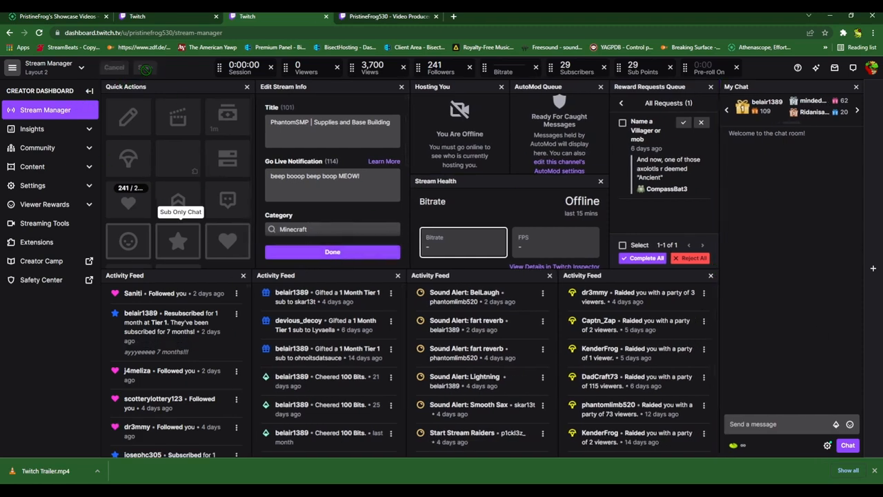
{"action": "left_click", "coordinate": [88, 91]}
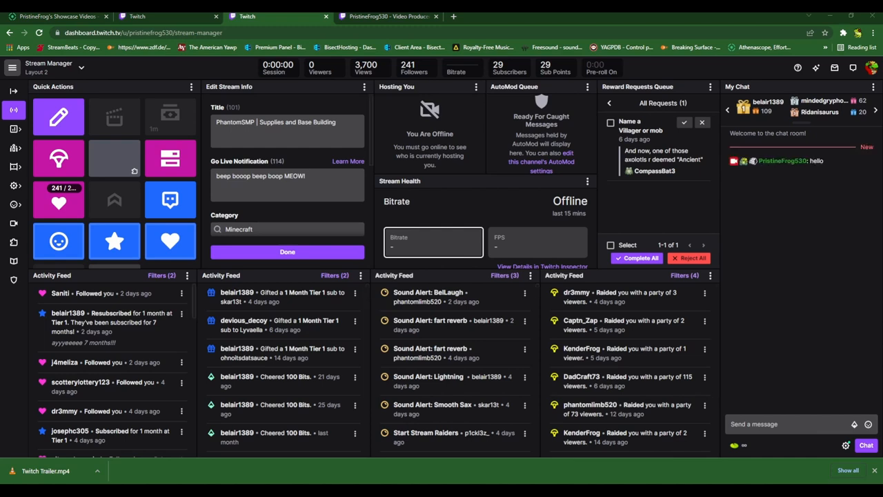
Step: Open the user card of the "hello" message's sender in My Chat, show their message history and move the card over Edit Stream Info
{"action": "left_click", "coordinate": [783, 163]}
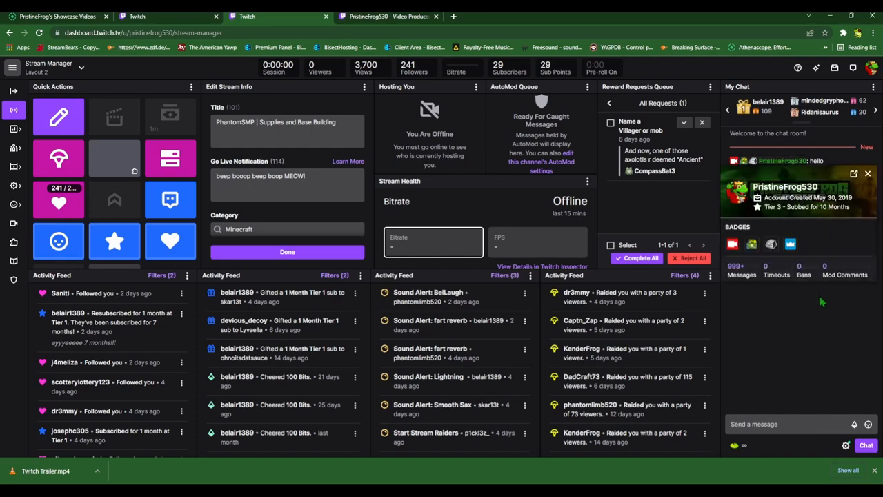
{"action": "left_click", "coordinate": [741, 273]}
{"action": "left_click_drag", "start_coordinate": [779, 176], "coordinate": [295, 104]}
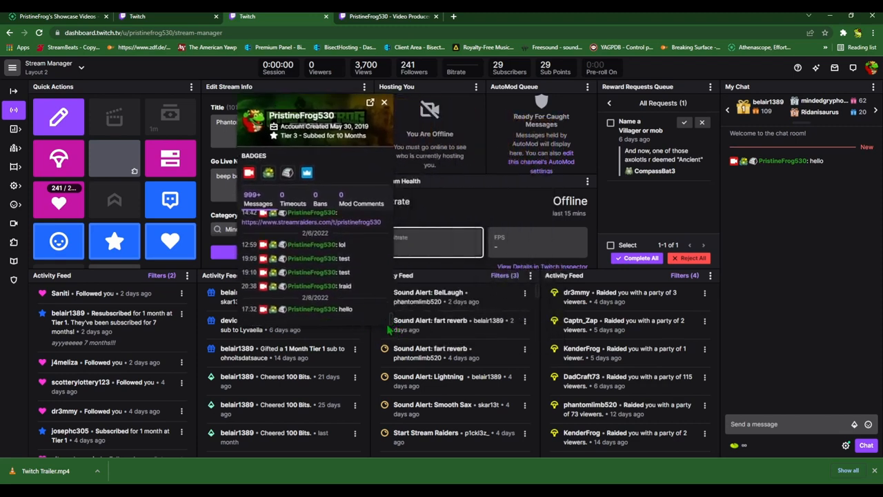
Step: Reposition the floating user card over Quick Actions and then near Stream Health, and close it
{"action": "left_click_drag", "start_coordinate": [313, 124], "coordinate": [118, 92]}
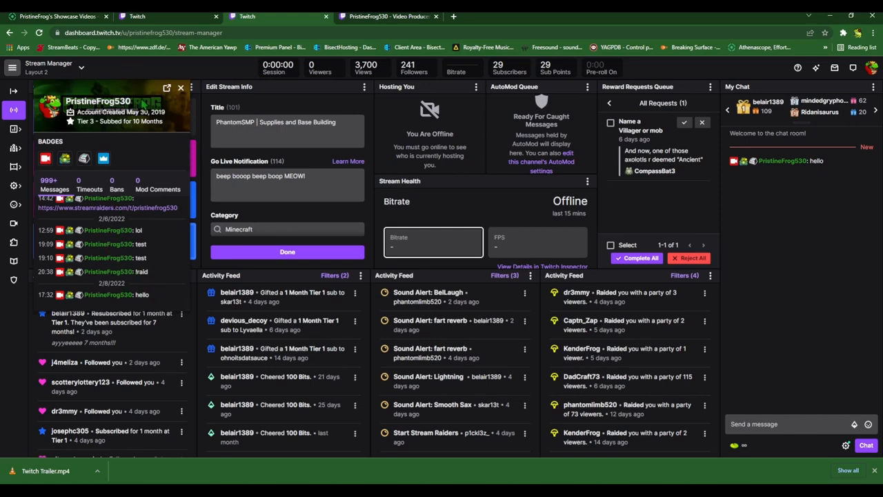
{"action": "left_click_drag", "start_coordinate": [142, 104], "coordinate": [198, 135]}
{"action": "left_click_drag", "start_coordinate": [117, 88], "coordinate": [222, 132]}
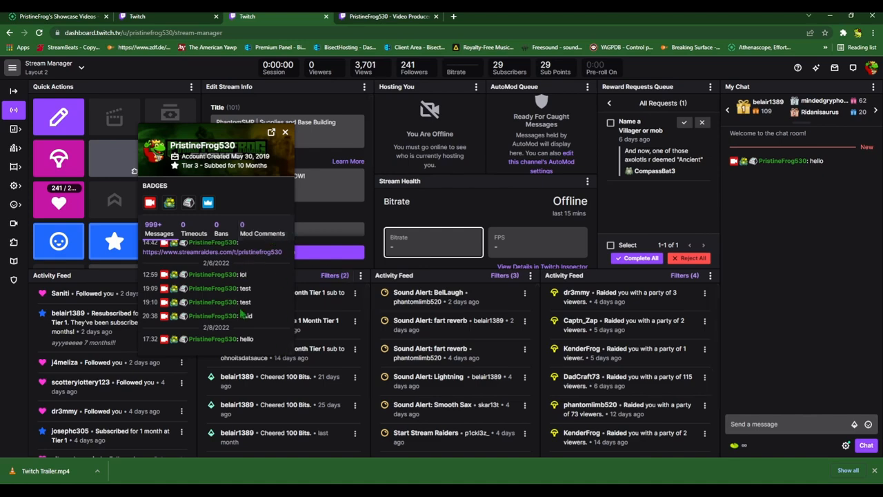
{"action": "left_click_drag", "start_coordinate": [241, 136], "coordinate": [550, 147]}
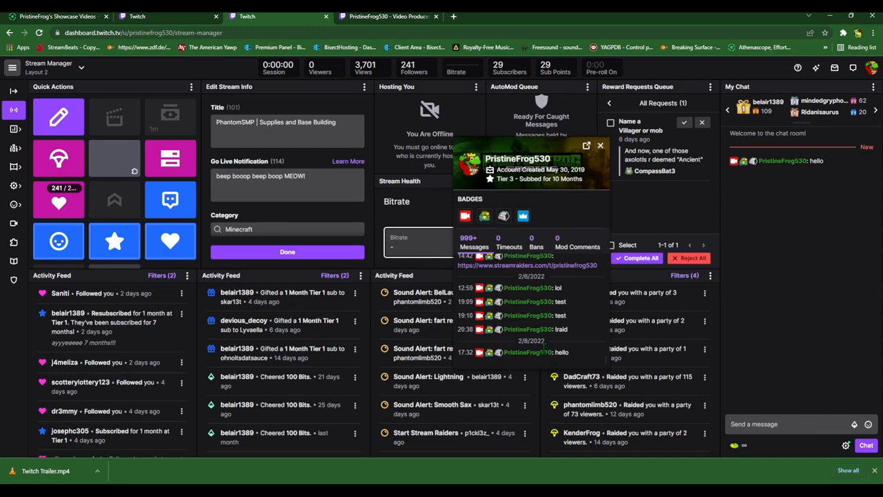
{"action": "left_click", "coordinate": [601, 147]}
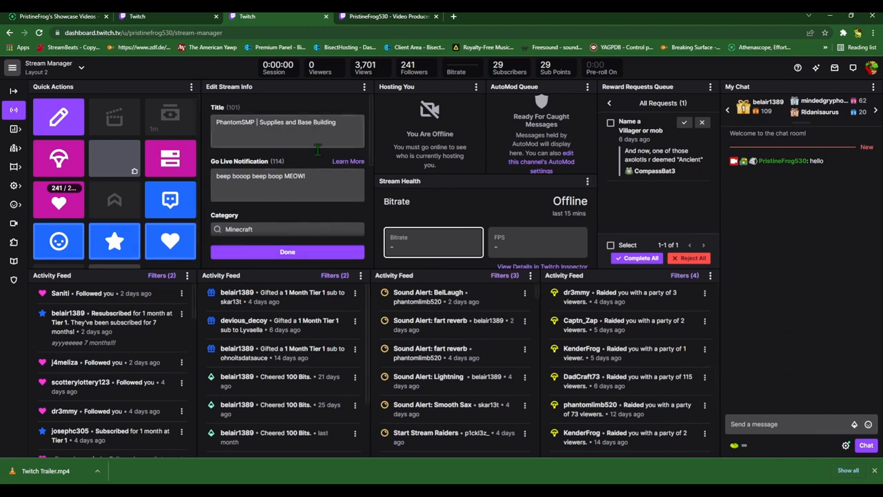
Step: Clear the chat history with the Clear Chat quick action
{"action": "scroll", "coordinate": [305, 245], "scroll_direction": "down", "scroll_amount": 4}
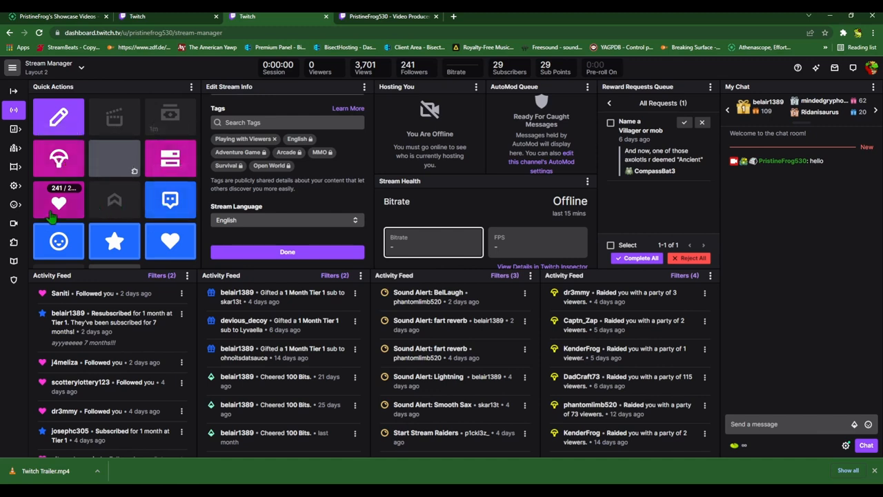
{"action": "left_click", "coordinate": [171, 200]}
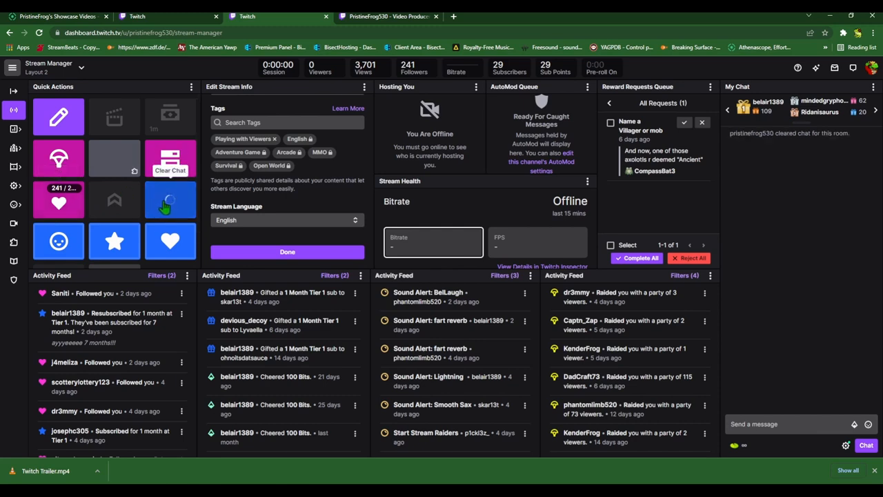
Step: Examine the catalogue of available quick actions across the stream, community, chat and monetization categories, and close it without adding any
{"action": "scroll", "coordinate": [176, 211], "scroll_direction": "down", "scroll_amount": 1}
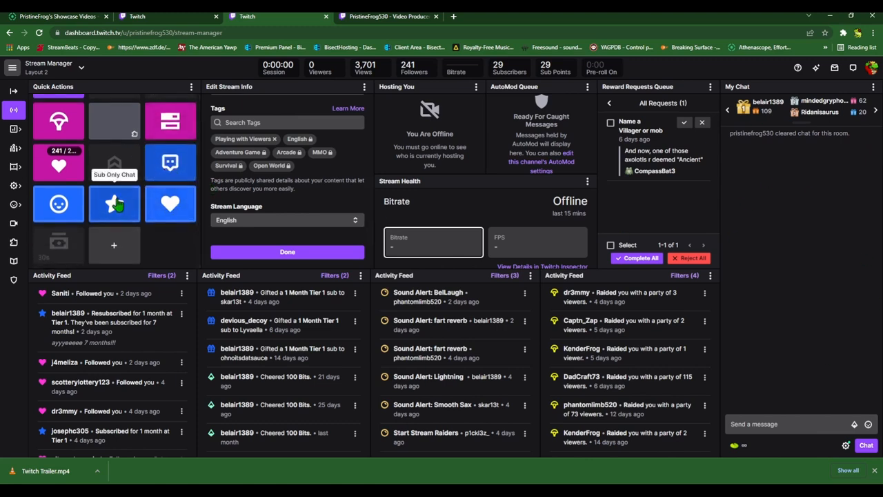
{"action": "left_click", "coordinate": [112, 245]}
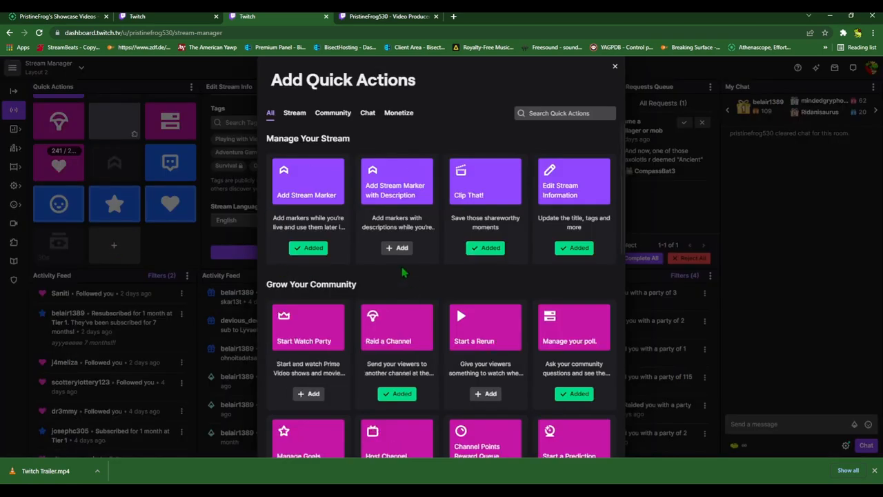
{"action": "scroll", "coordinate": [404, 273], "scroll_direction": "down", "scroll_amount": 1}
{"action": "scroll", "coordinate": [435, 306], "scroll_direction": "down", "scroll_amount": 4}
{"action": "scroll", "coordinate": [433, 307], "scroll_direction": "up", "scroll_amount": 5}
{"action": "scroll", "coordinate": [434, 309], "scroll_direction": "down", "scroll_amount": 5}
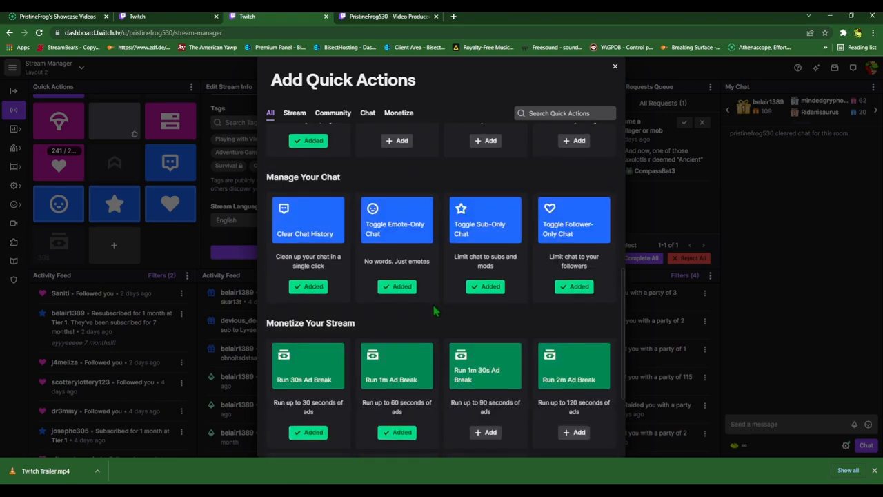
{"action": "scroll", "coordinate": [435, 310], "scroll_direction": "down", "scroll_amount": 2}
{"action": "scroll", "coordinate": [467, 250], "scroll_direction": "up", "scroll_amount": 7}
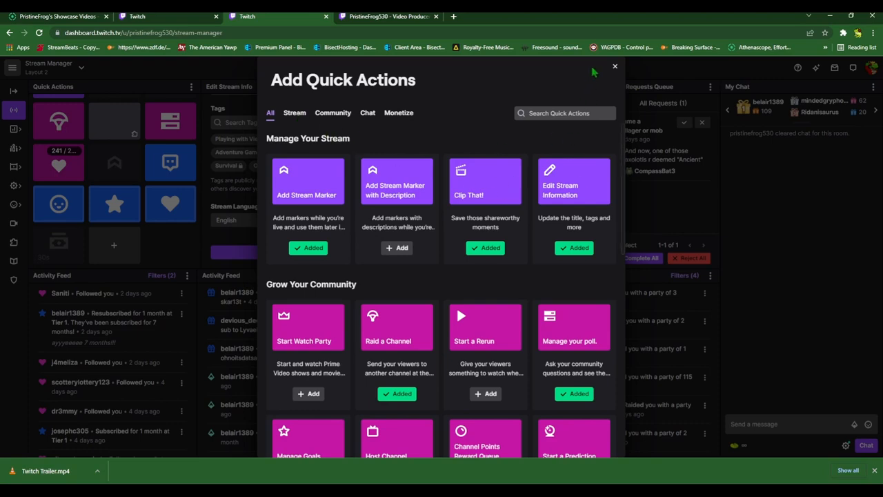
{"action": "left_click", "coordinate": [615, 68]}
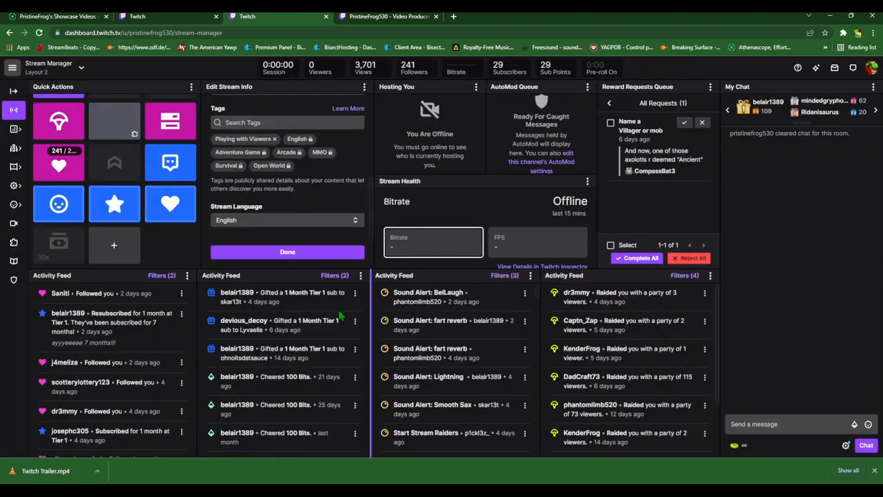